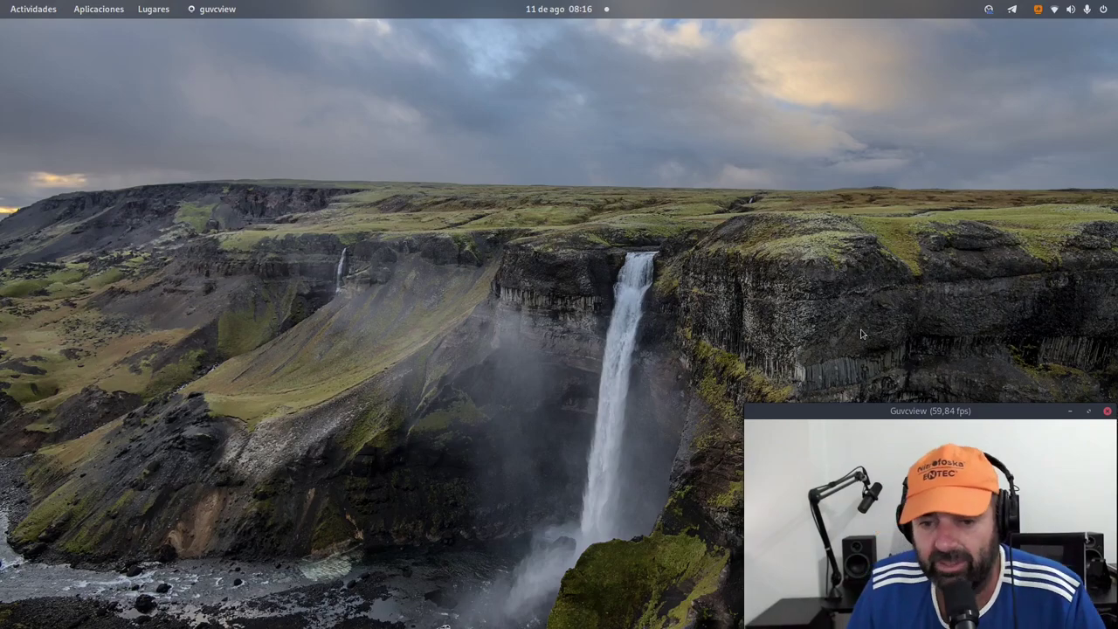
Step: Launch Recortador de vídeo and reposition its window in the upper part of the desktop
key(super)
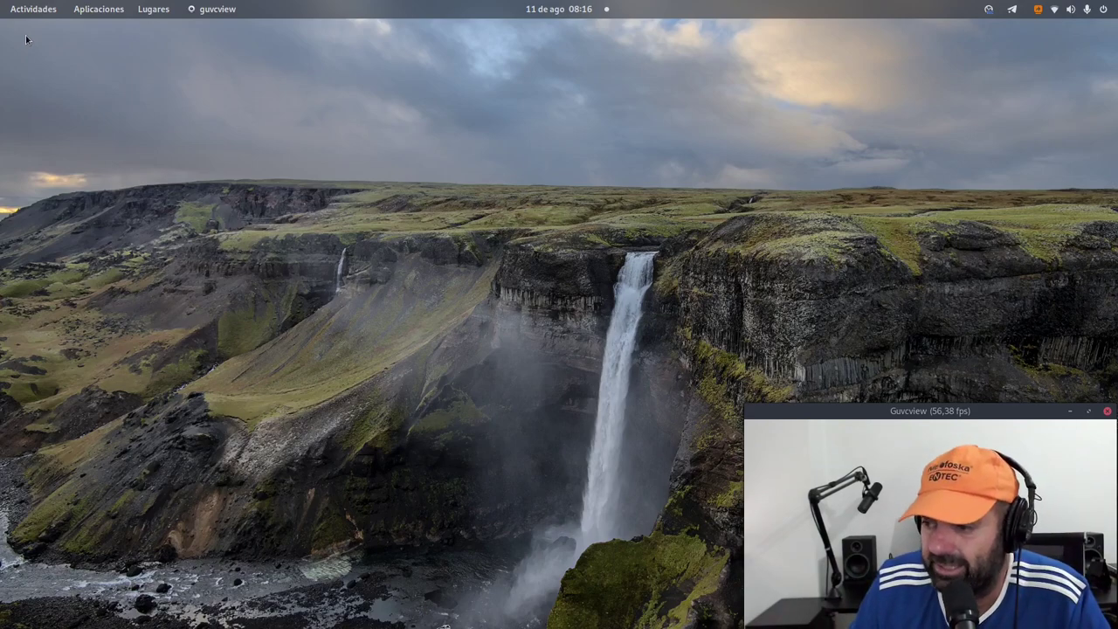
mouse_move(5, 4)
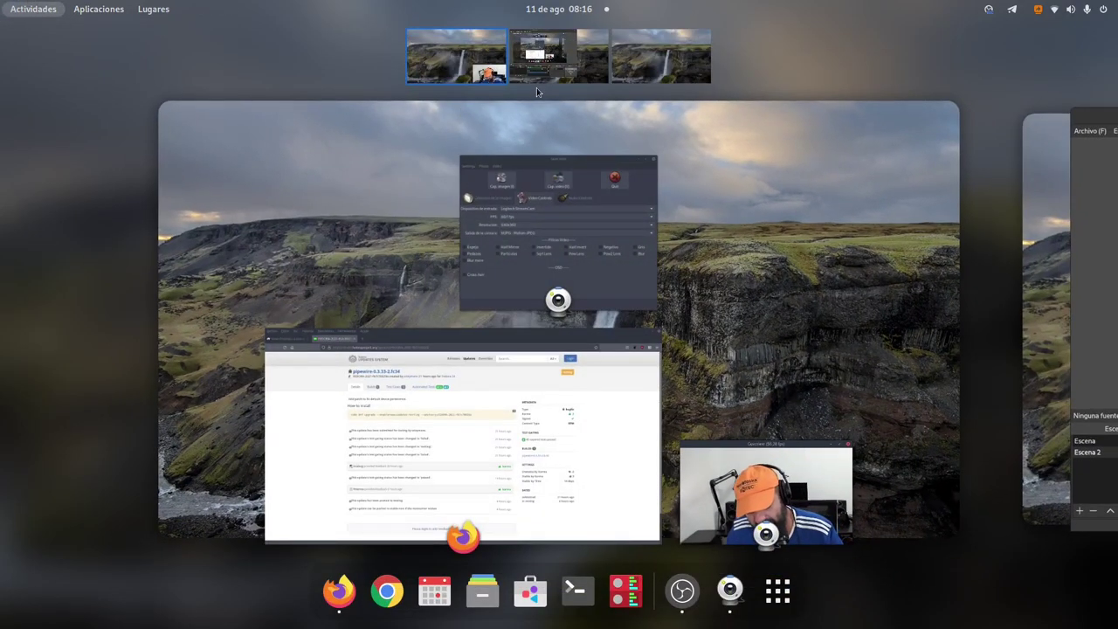
text(r)
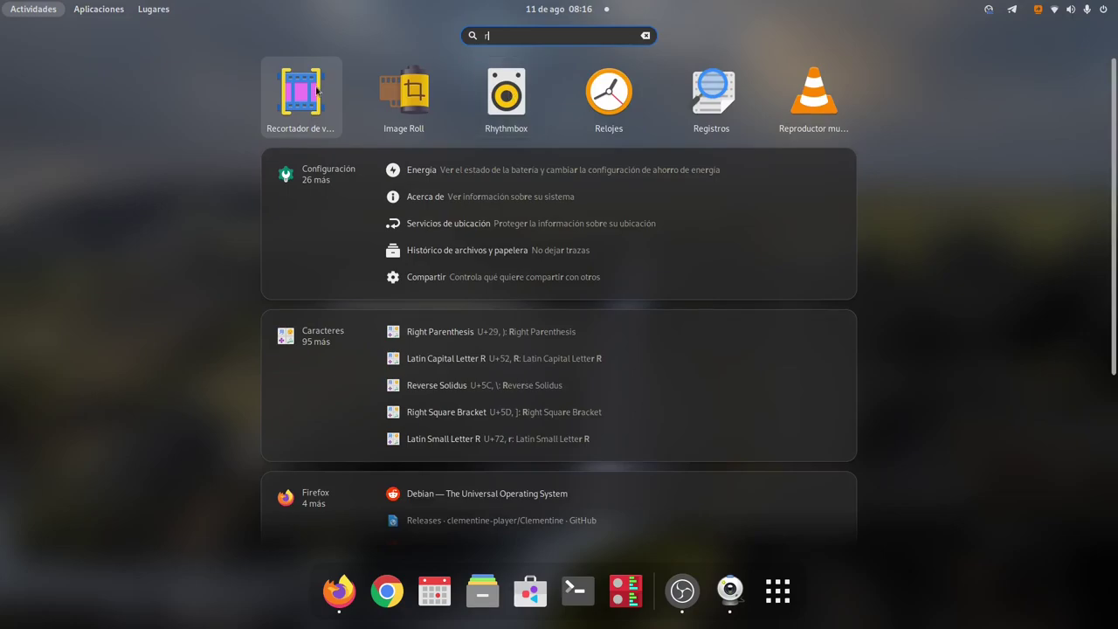
click(317, 90)
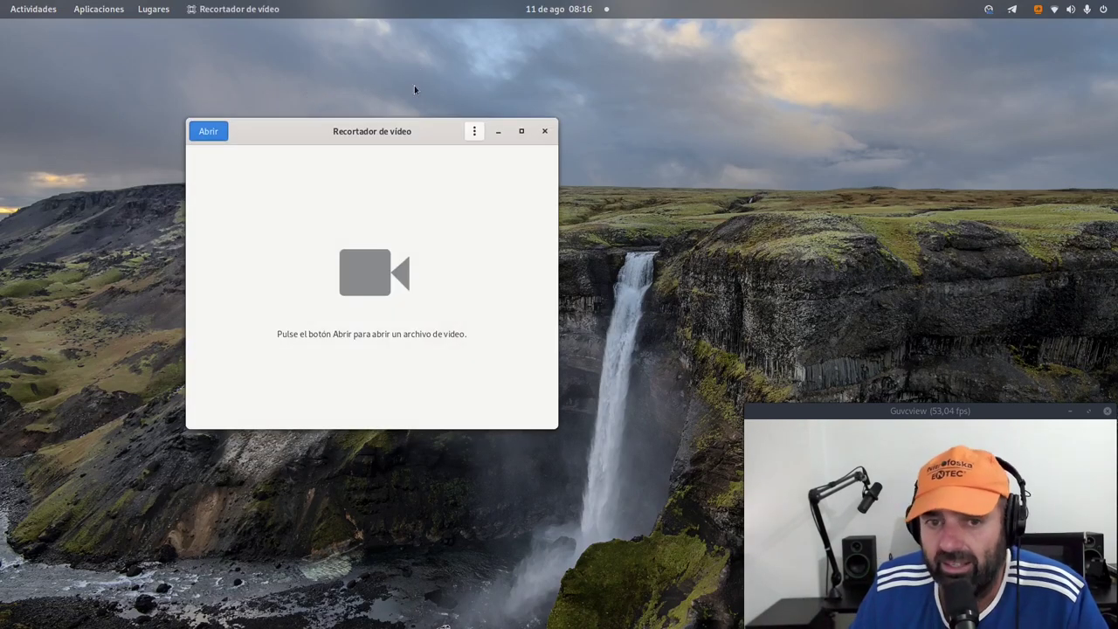
drag(362, 140, 395, 97)
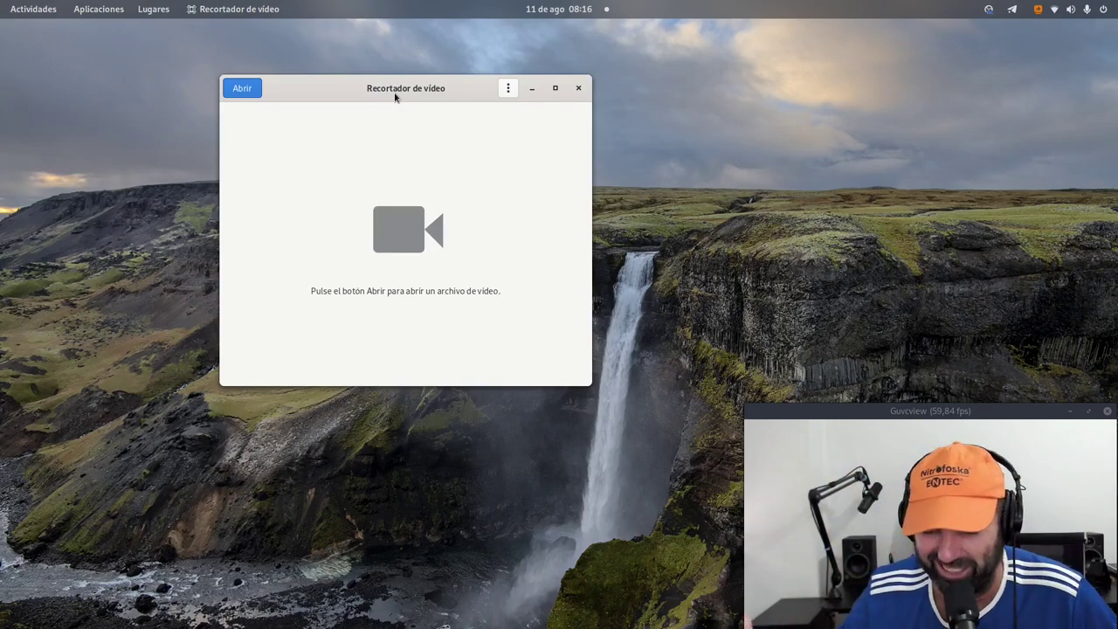
drag(388, 87, 350, 75)
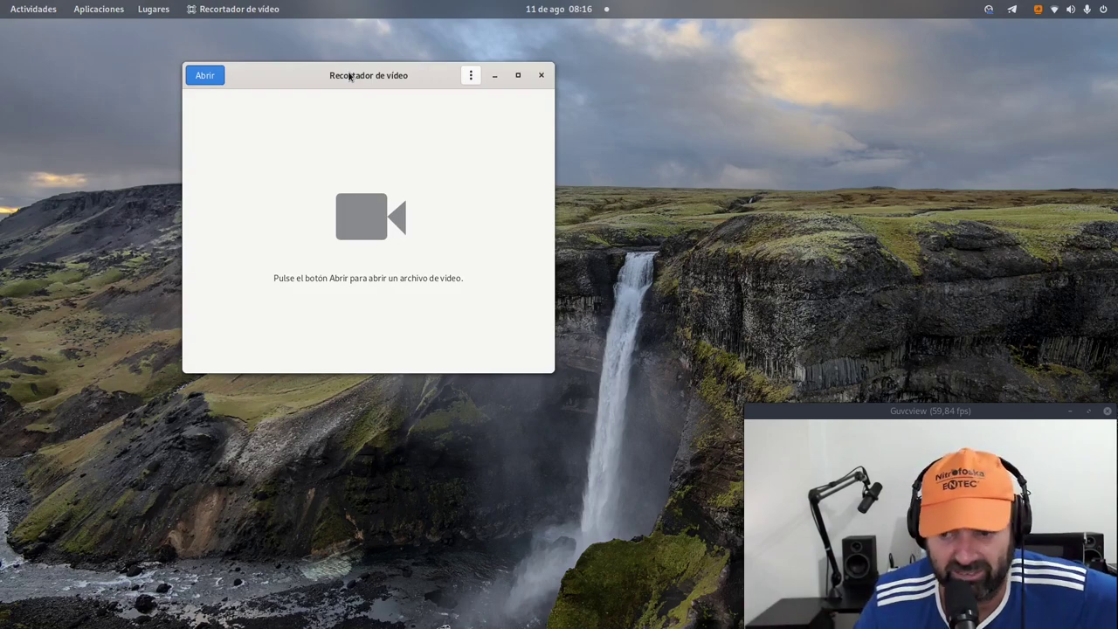
Step: View the About information of Recortador de vídeo and open its project web page
click(470, 76)
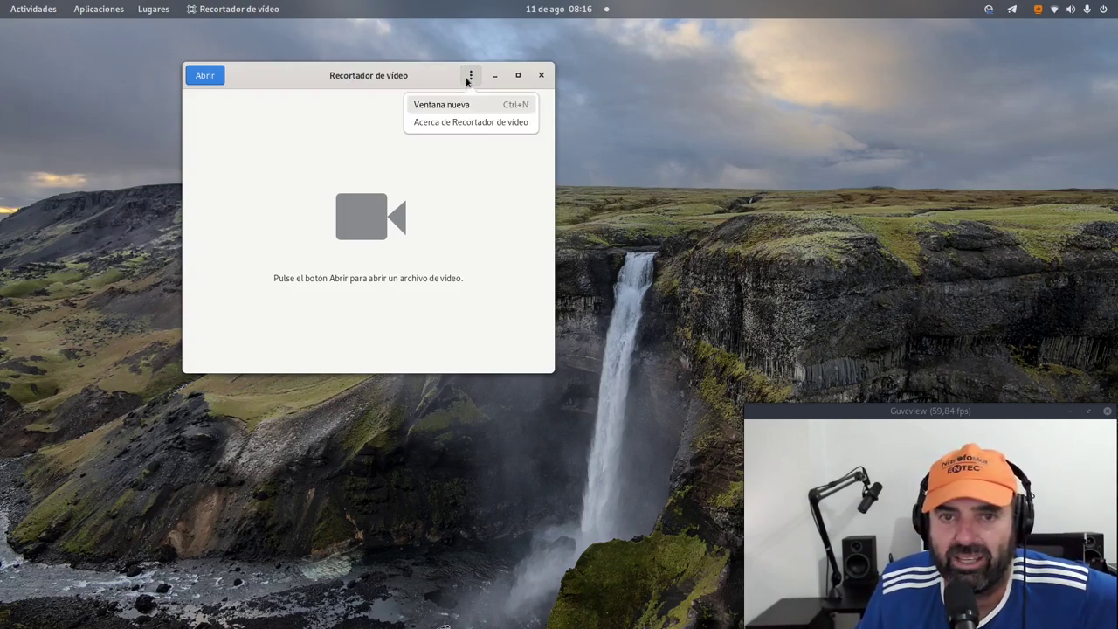
click(437, 124)
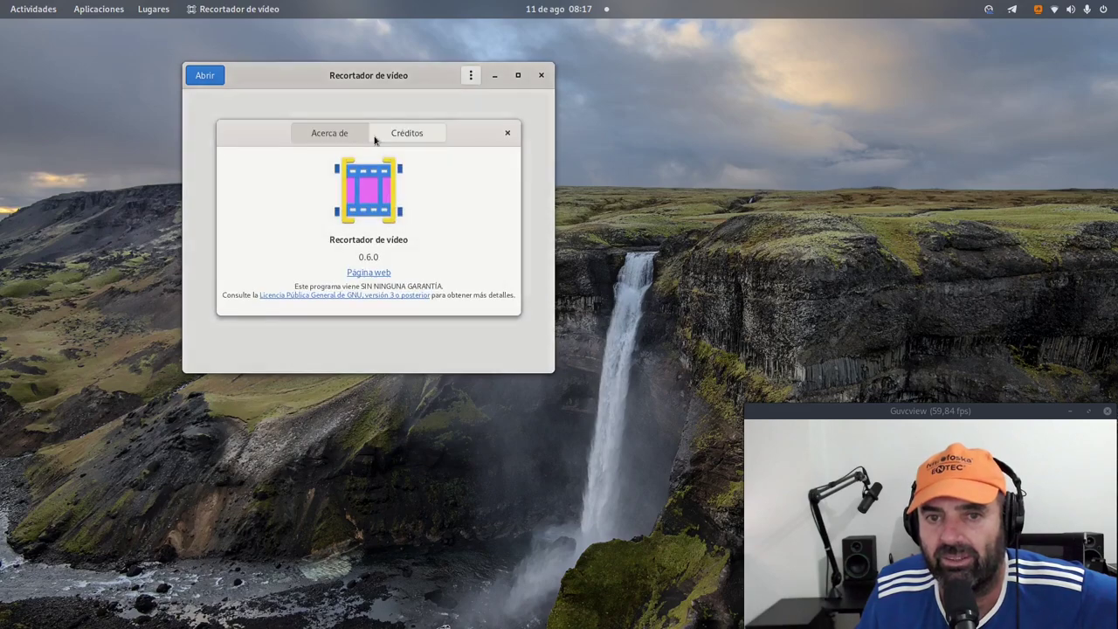
click(367, 273)
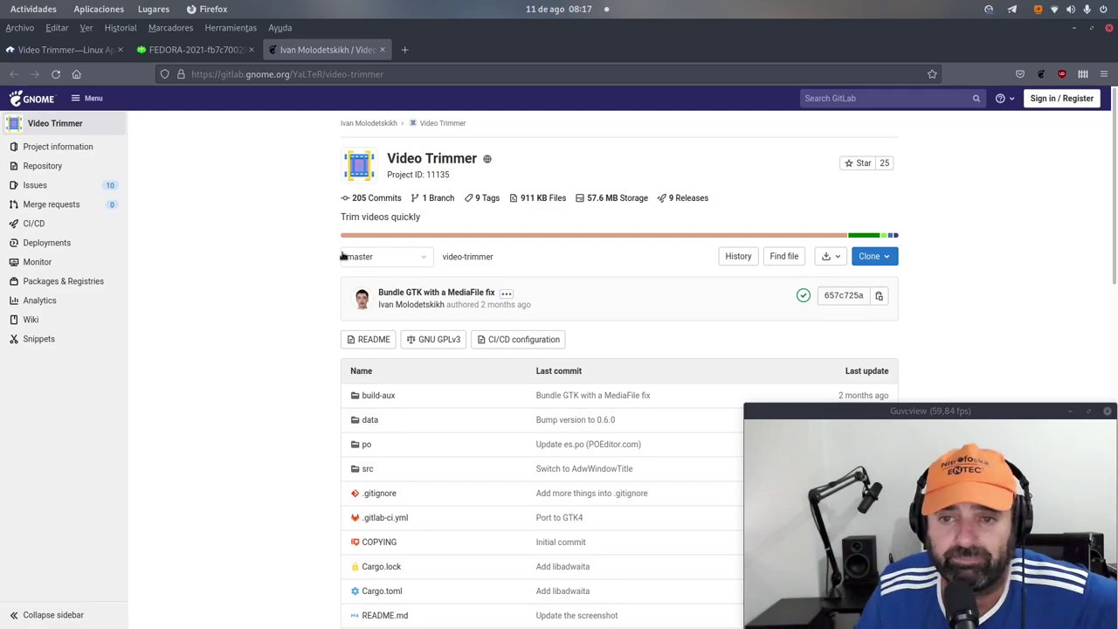
Step: Examine the Video Trimmer repository's file list and README, including command-line arguments, format support and the ffmpeg and GTK 4 notes
scroll(337, 258, down, 5)
scroll(339, 253, up, 2)
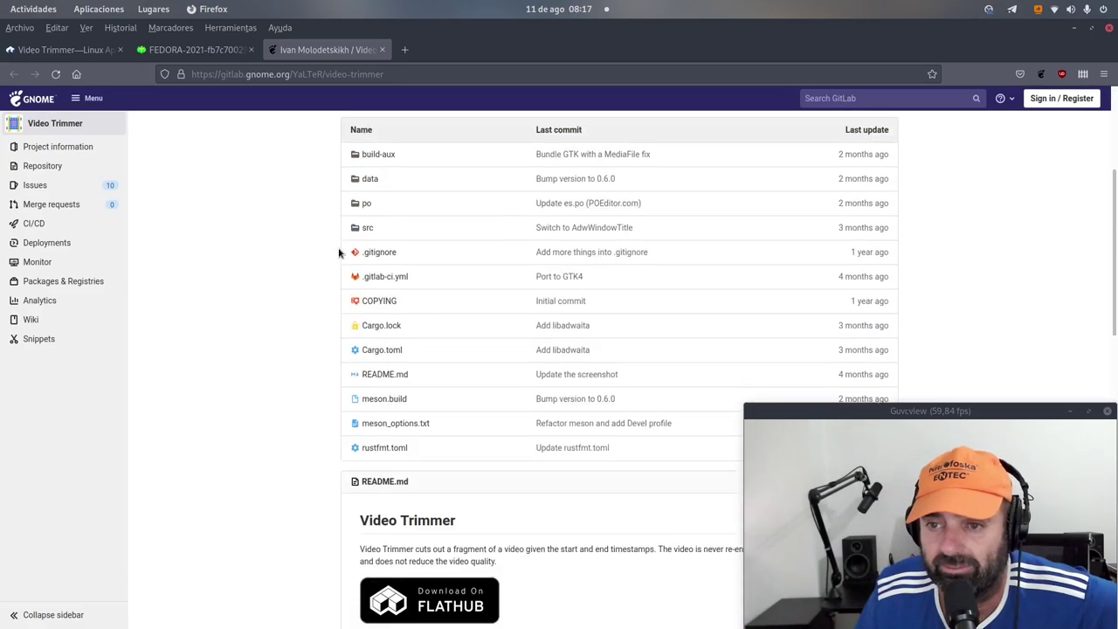
scroll(339, 253, down, 5)
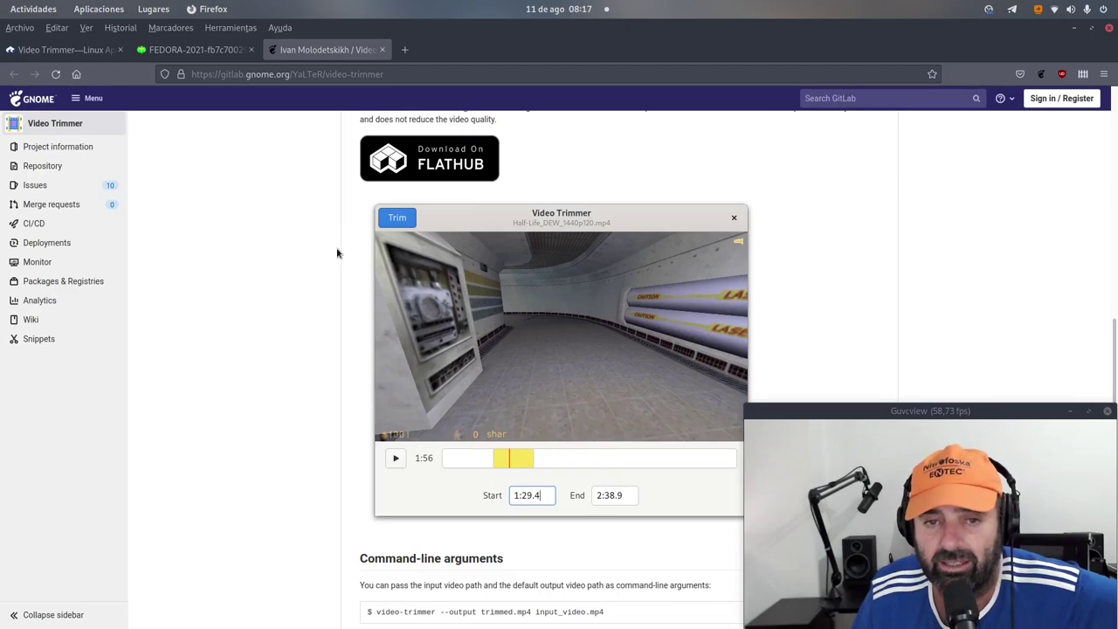
scroll(337, 254, up, 1)
scroll(337, 253, down, 4)
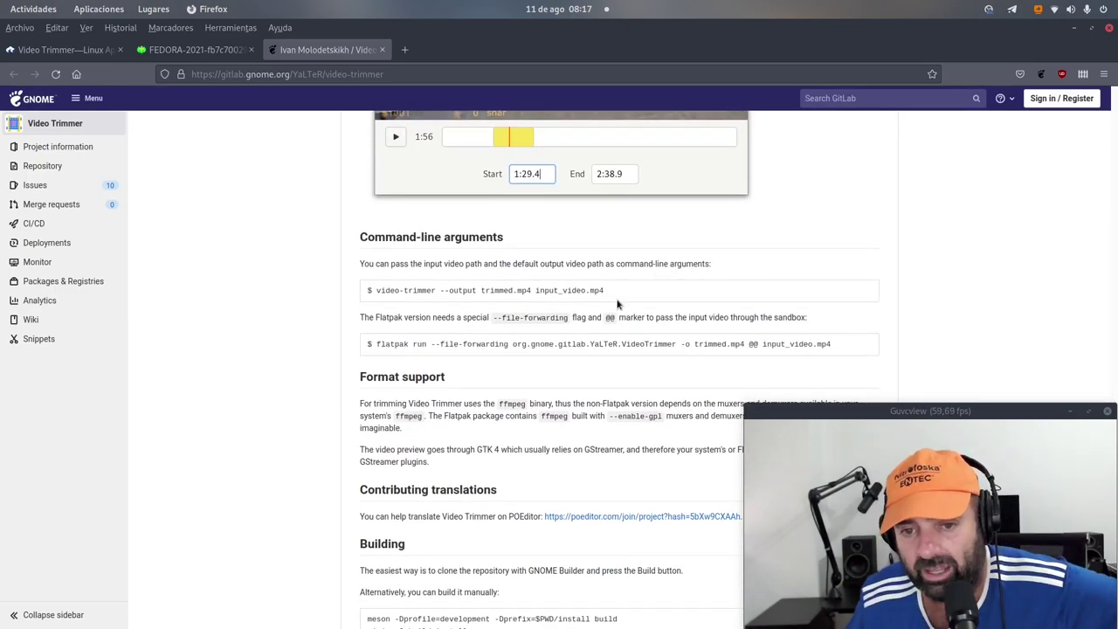
scroll(589, 341, down, 1)
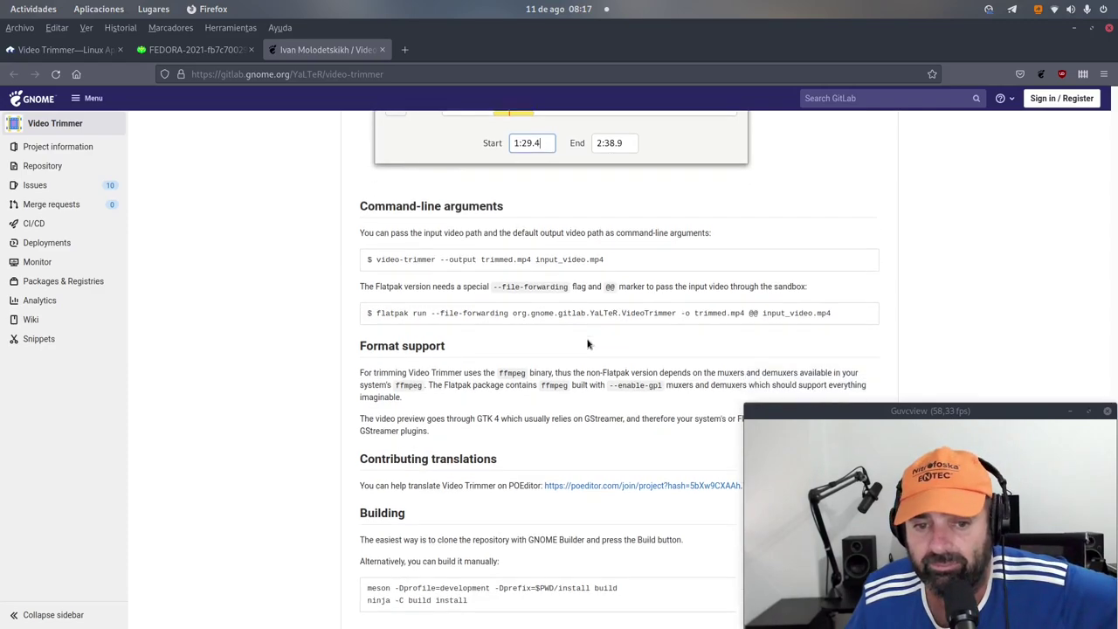
scroll(589, 344, down, 1)
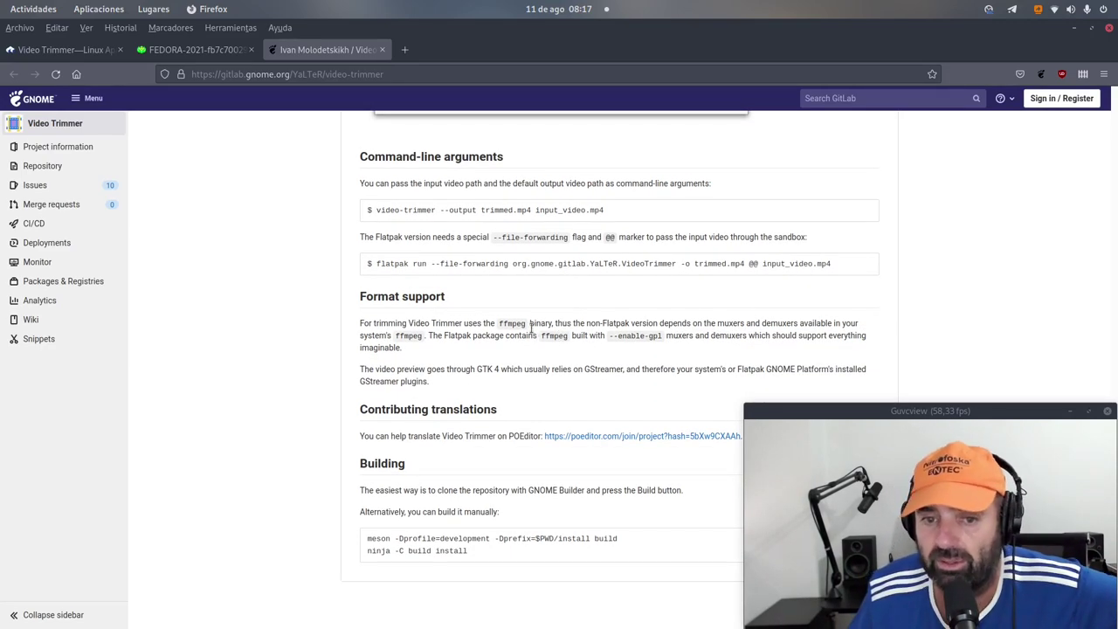
drag(528, 328, 496, 324)
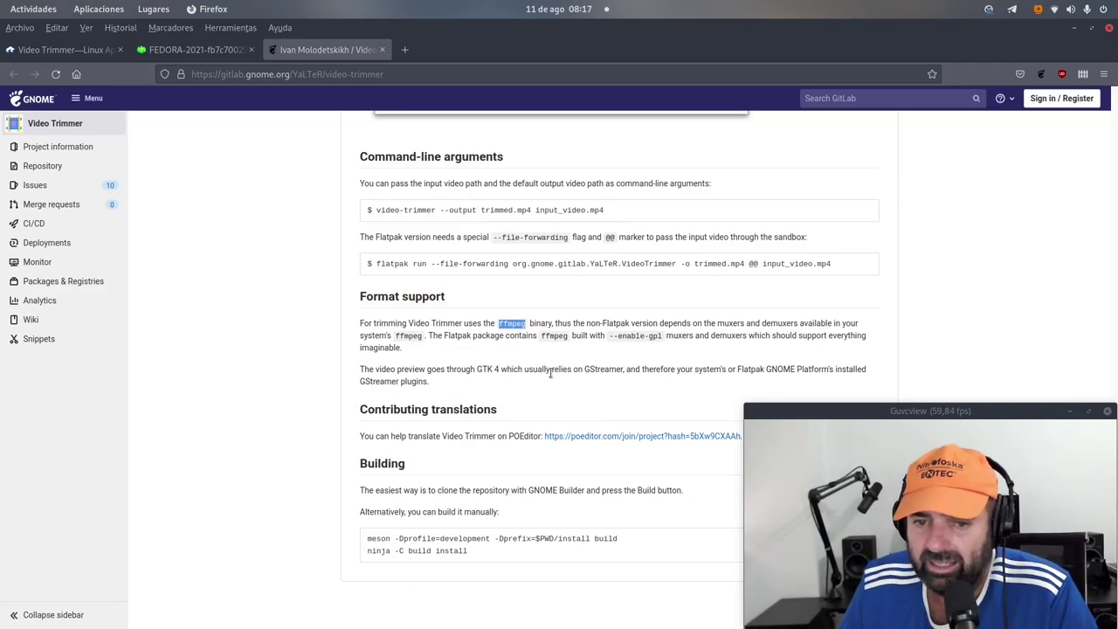
drag(630, 371, 423, 371)
scroll(436, 379, up, 10)
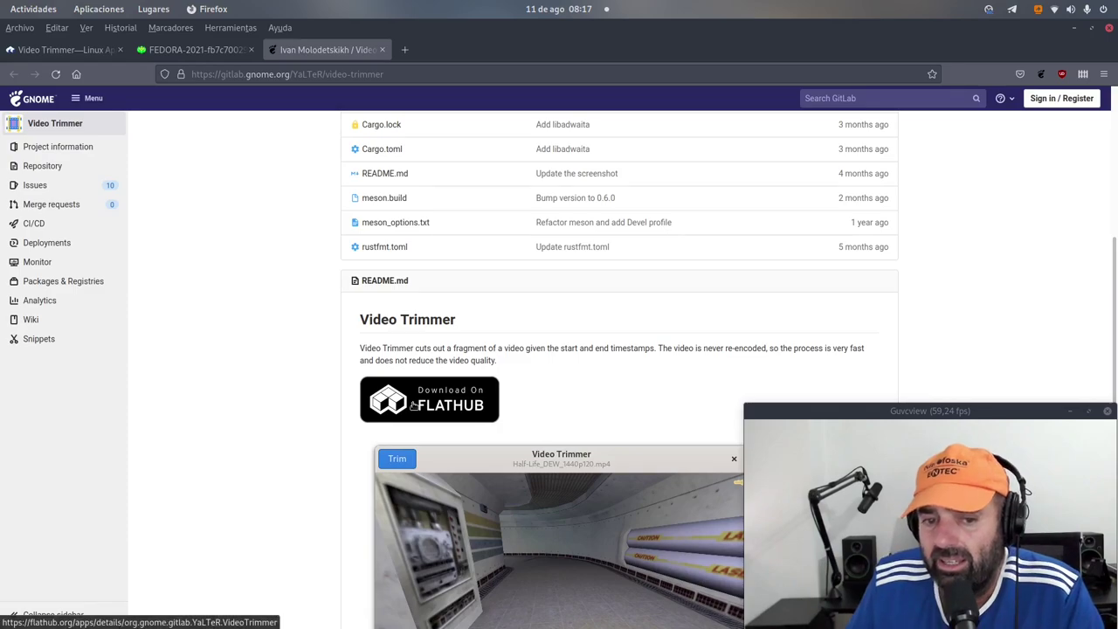
Step: Open Video Trimmer's Flathub page and request its installation, opening the flatpakref file with Instalar software
click(414, 406)
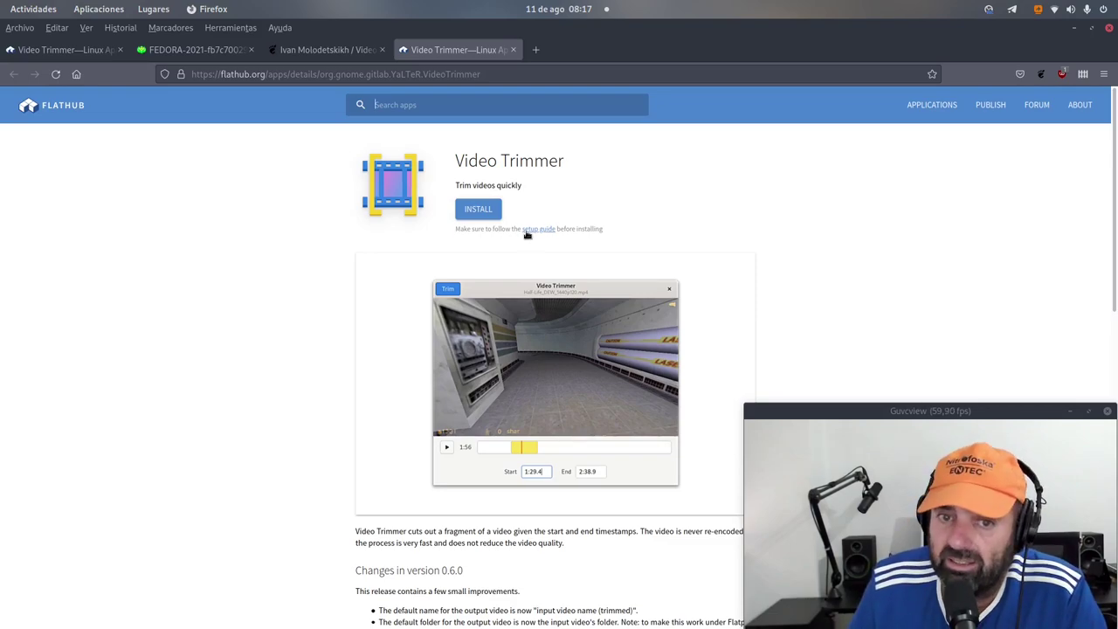
click(478, 208)
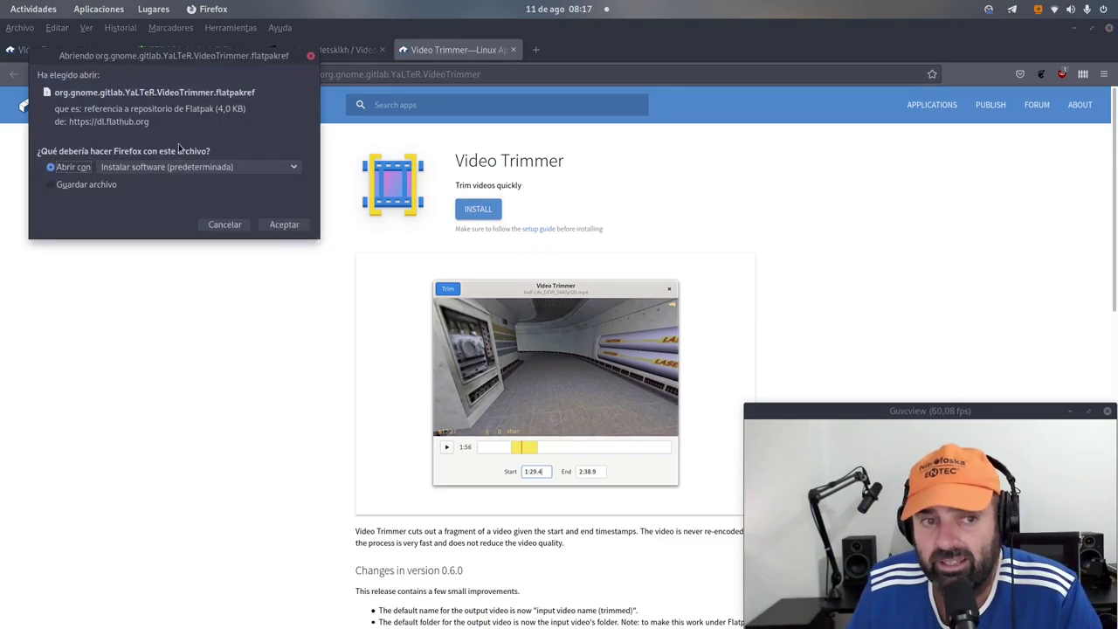
click(225, 224)
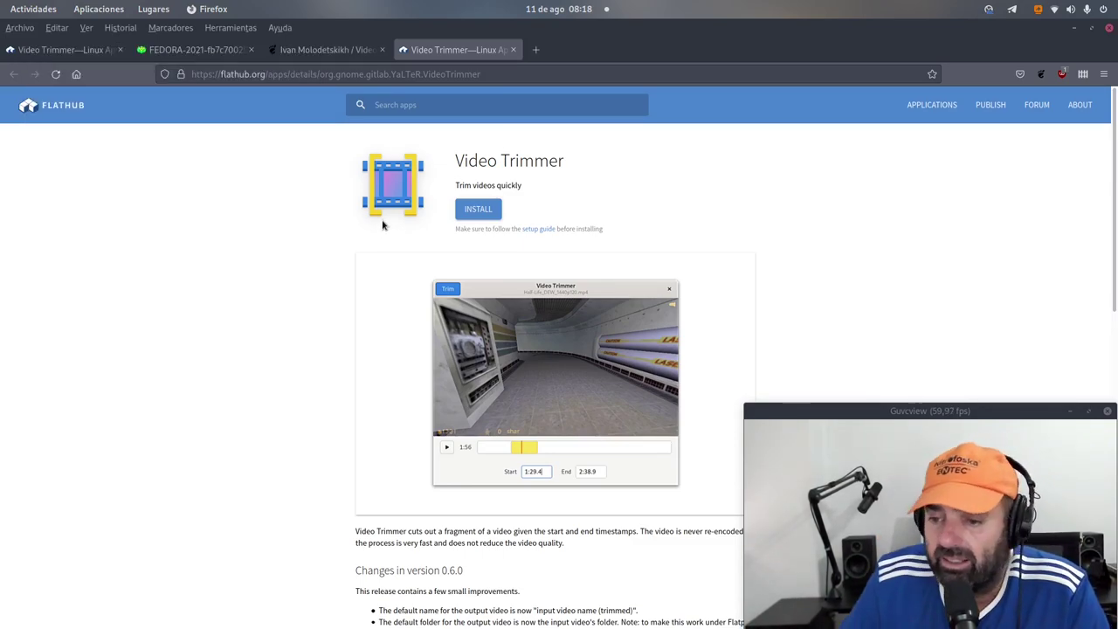
click(493, 216)
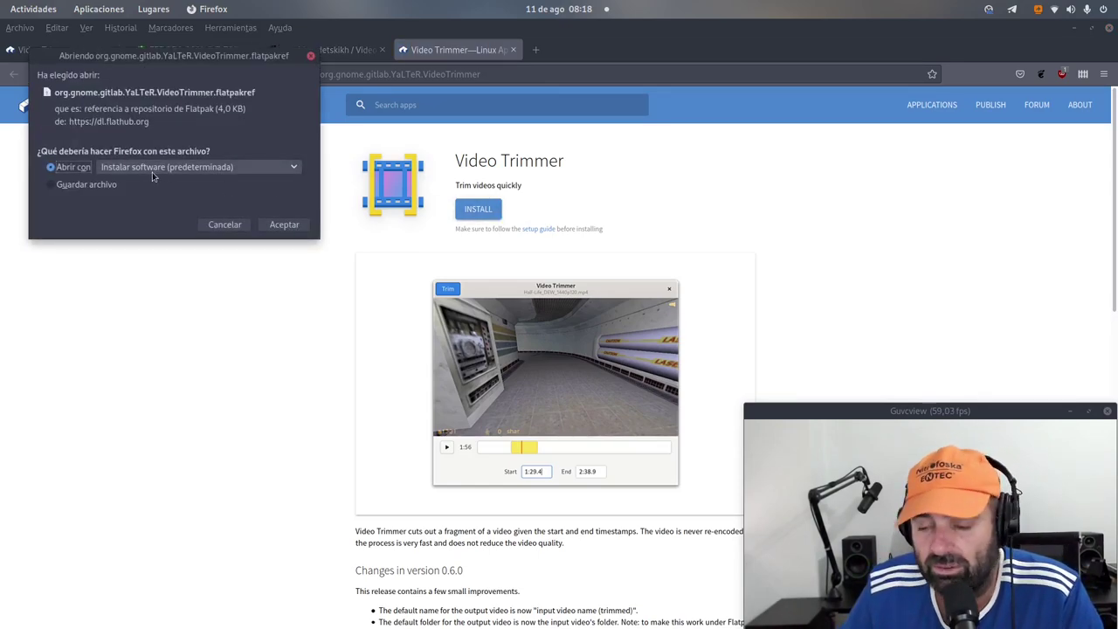
click(294, 226)
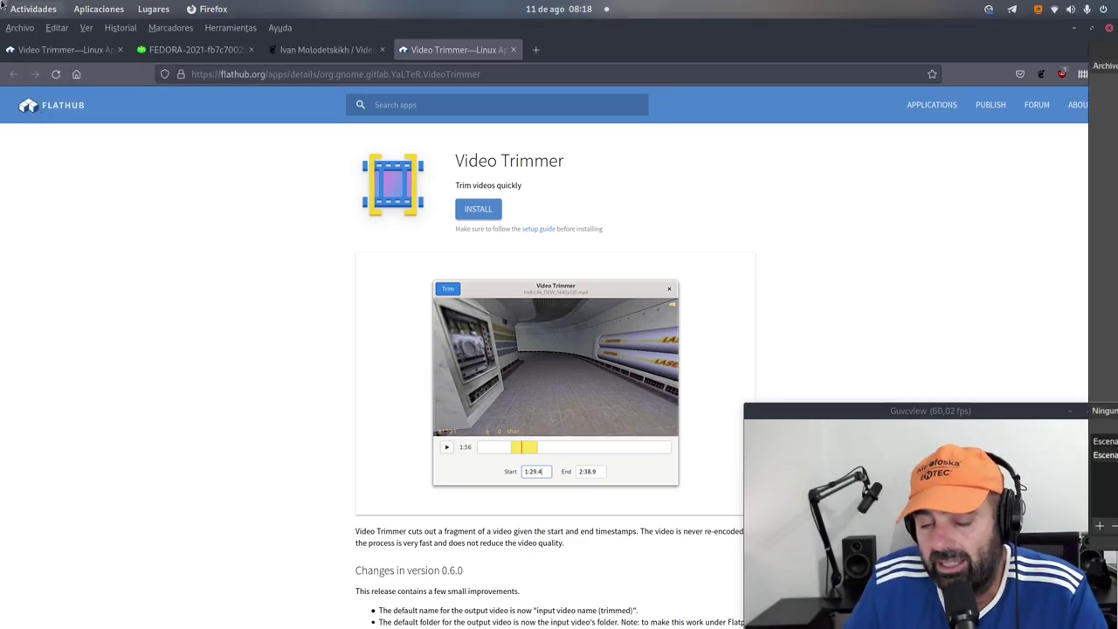
Step: Switch to Software, check the available updates and search the catalogue for "rec"
mouse_move(2, 4)
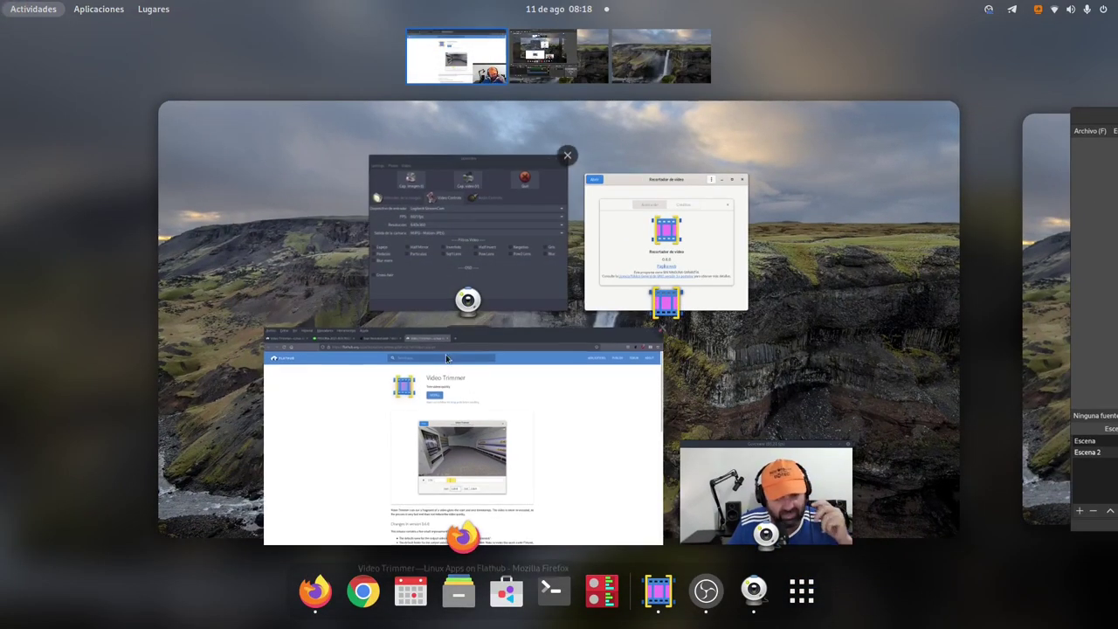
click(506, 591)
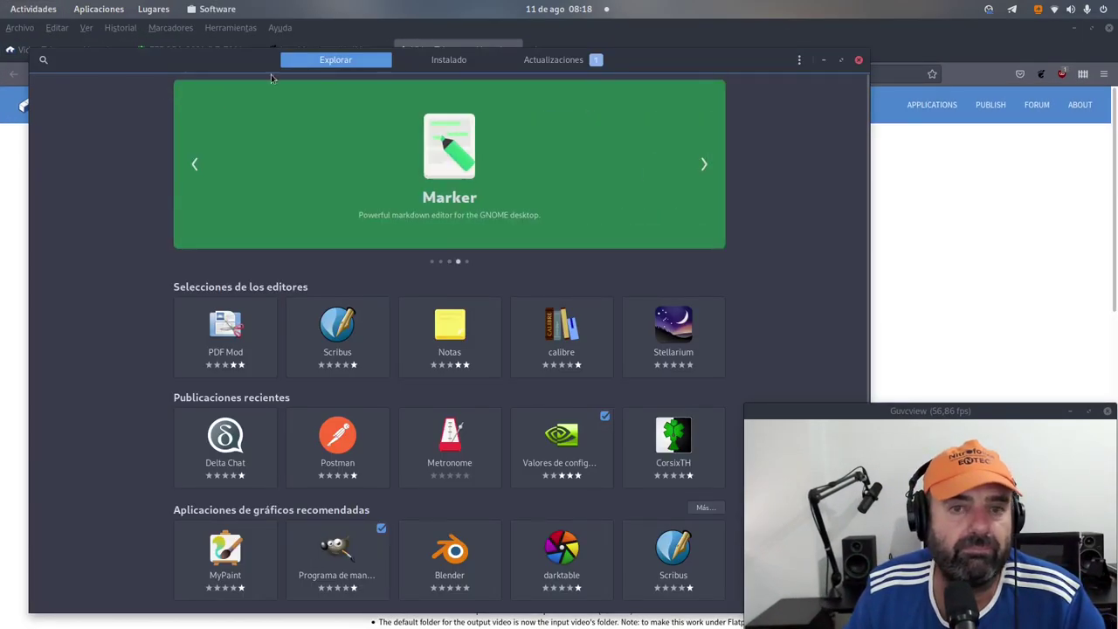
click(540, 62)
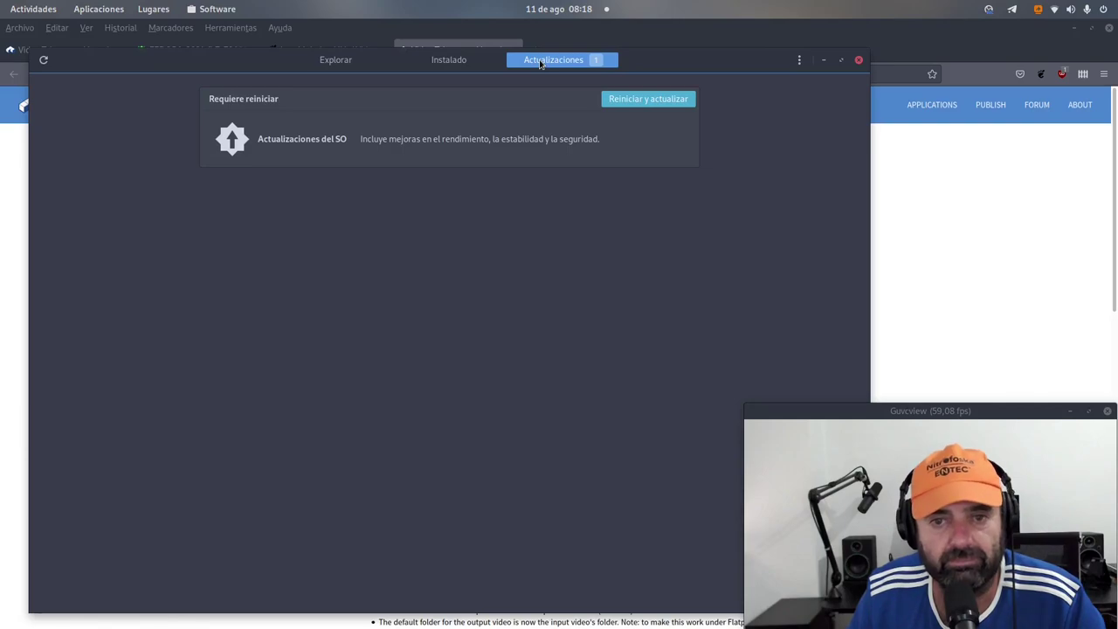
click(321, 65)
click(43, 59)
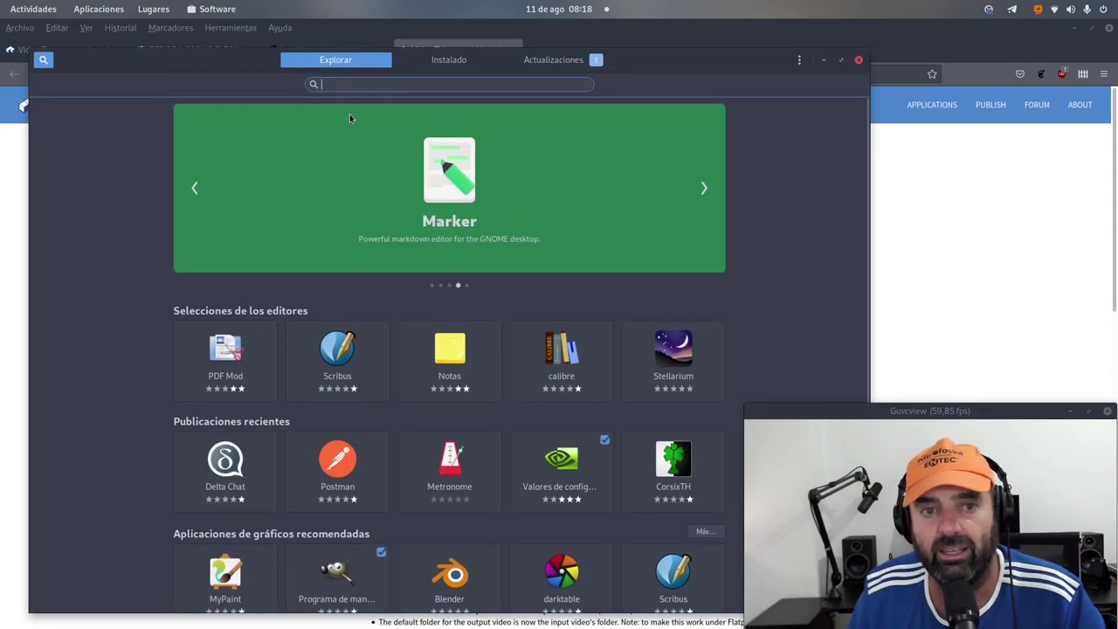
text(rec)
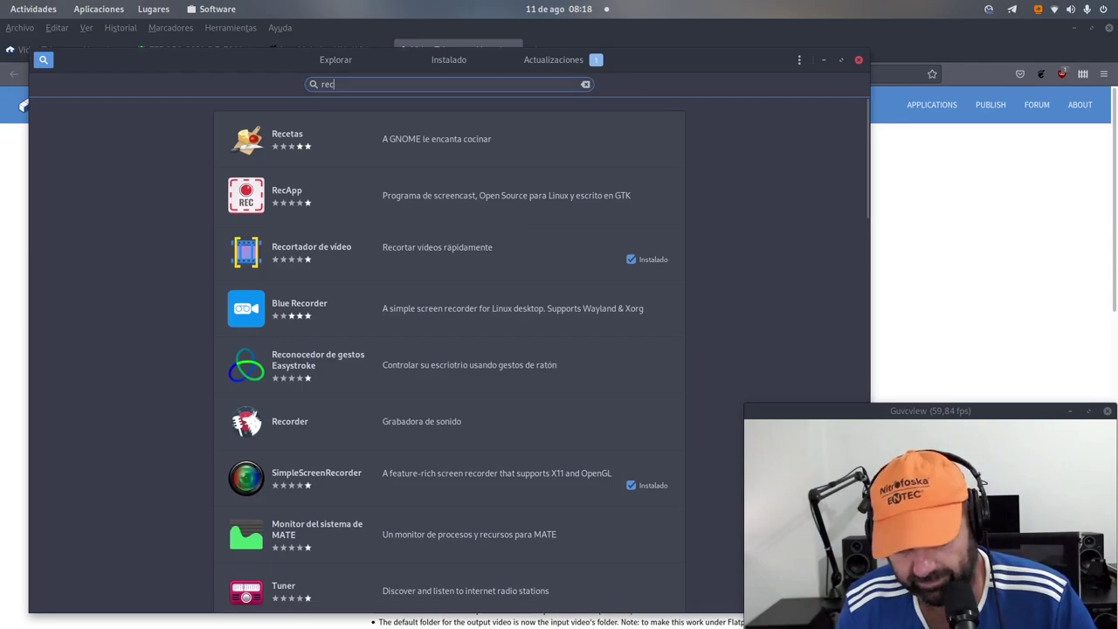
Step: Review the Recortador de vídeo details page, including its description, version notes and details
click(309, 252)
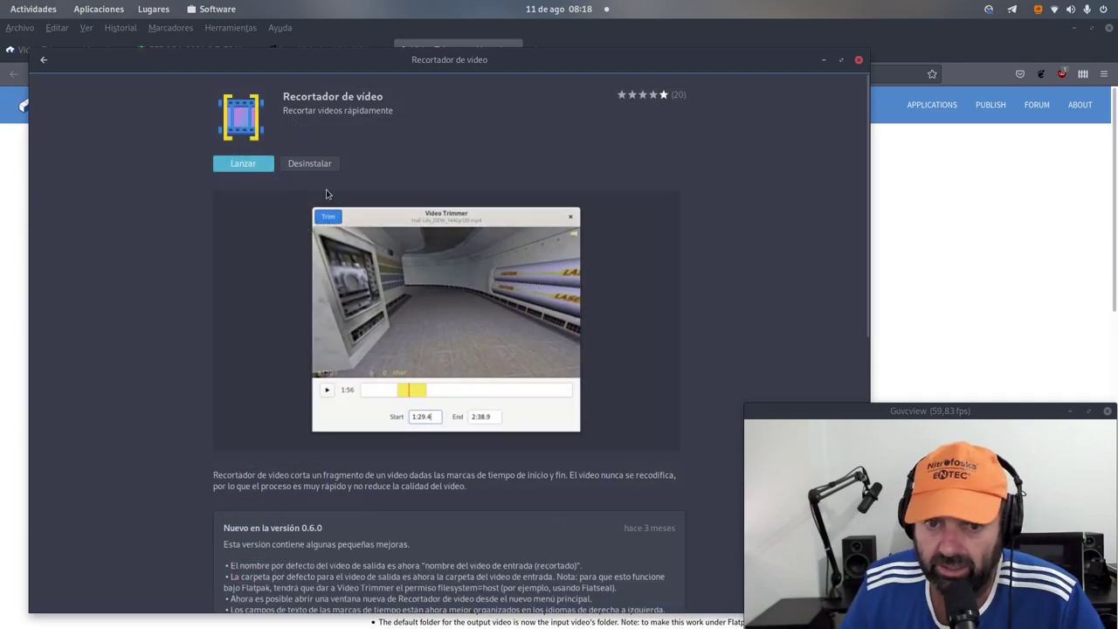
click(242, 168)
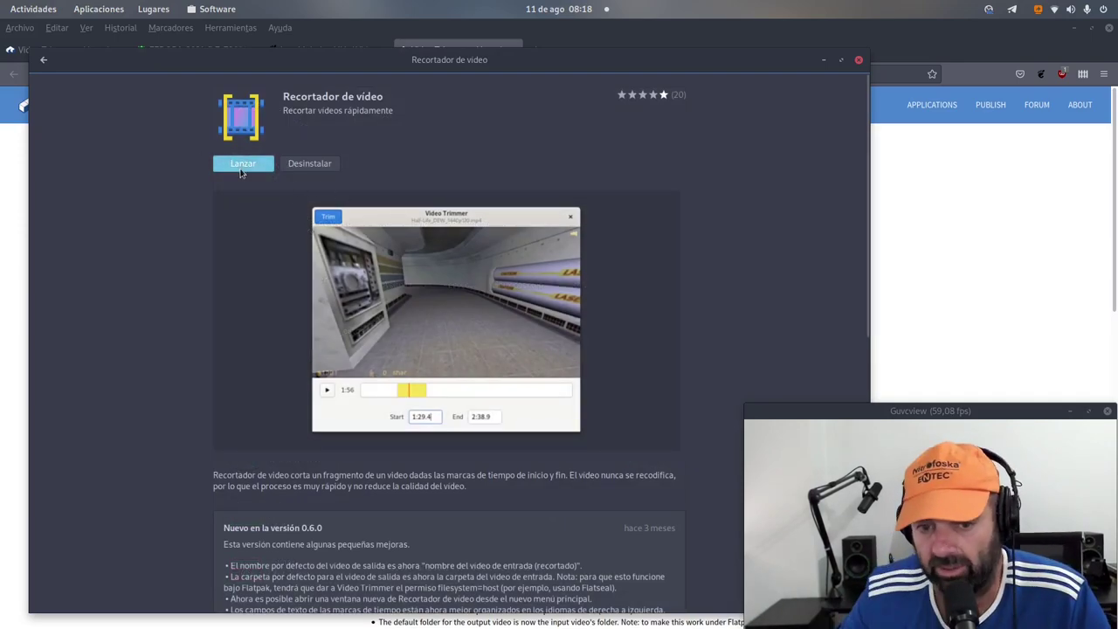
scroll(273, 244, down, 10)
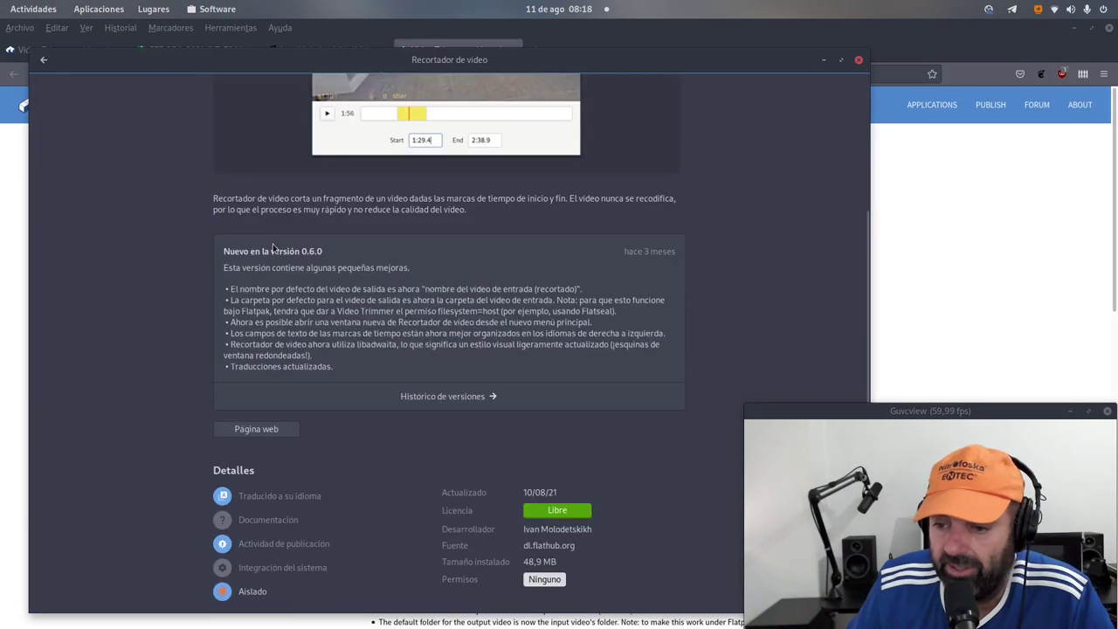
scroll(274, 256, up, 10)
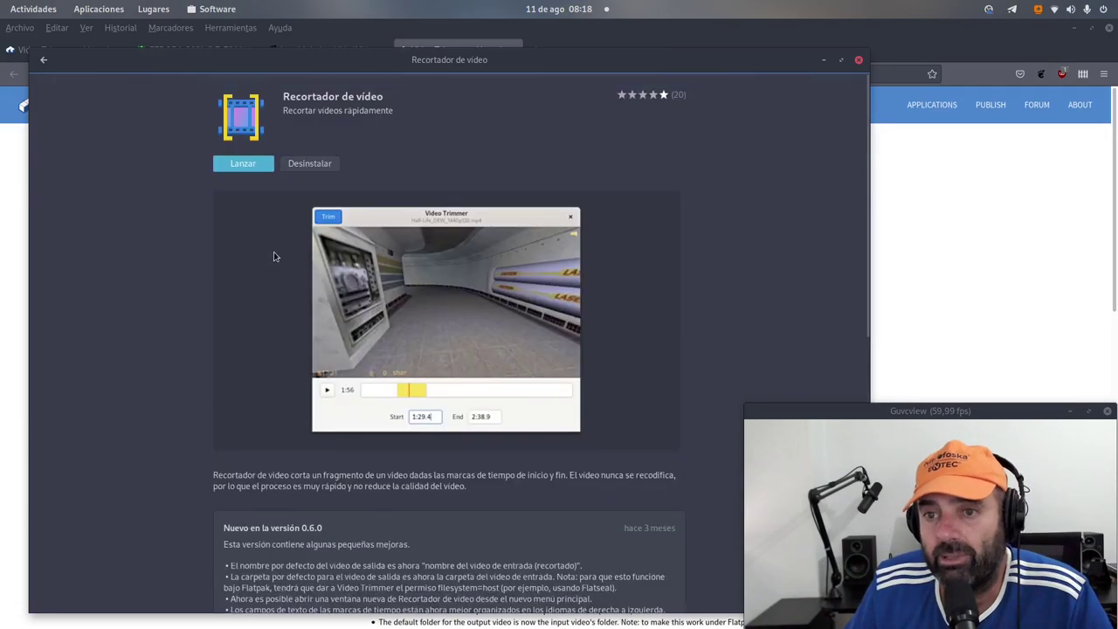
Step: Close Software and the About dialog of Recortador de vídeo
click(860, 61)
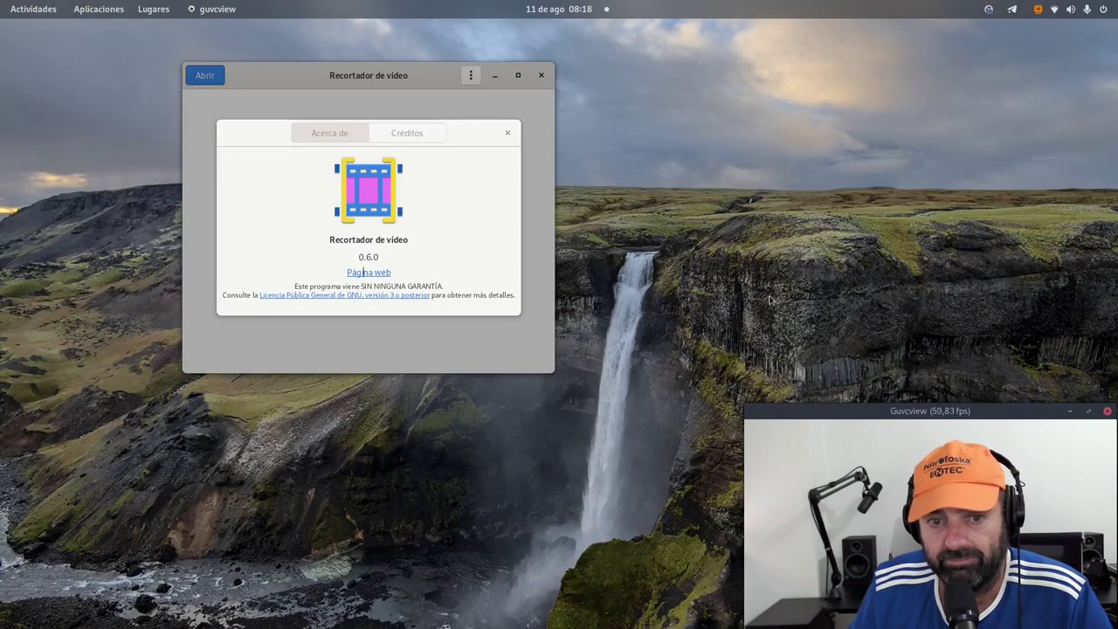
click(498, 132)
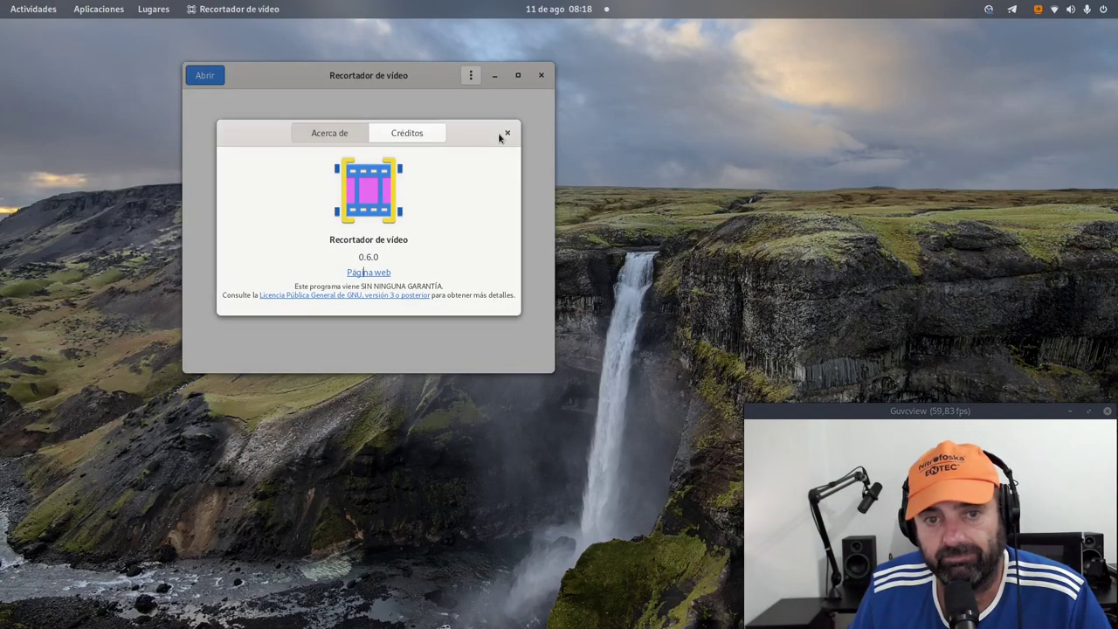
click(506, 133)
Step: Open the personal folder in Archivos, shift its window away from the screen edge and select charlas-killall-radio.mp4
key(super)
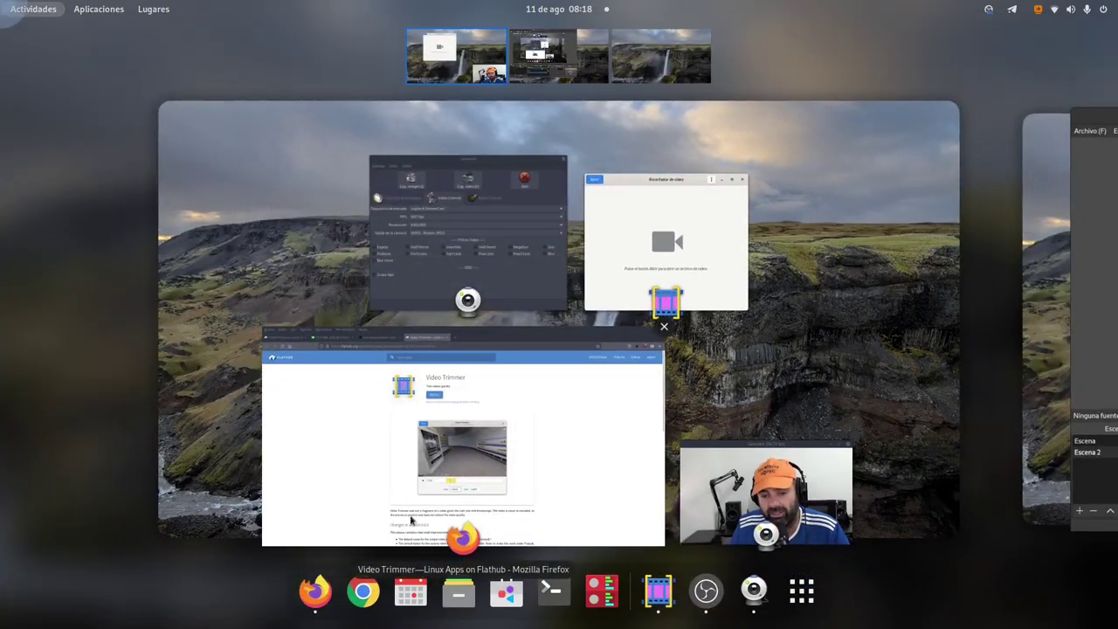
click(460, 592)
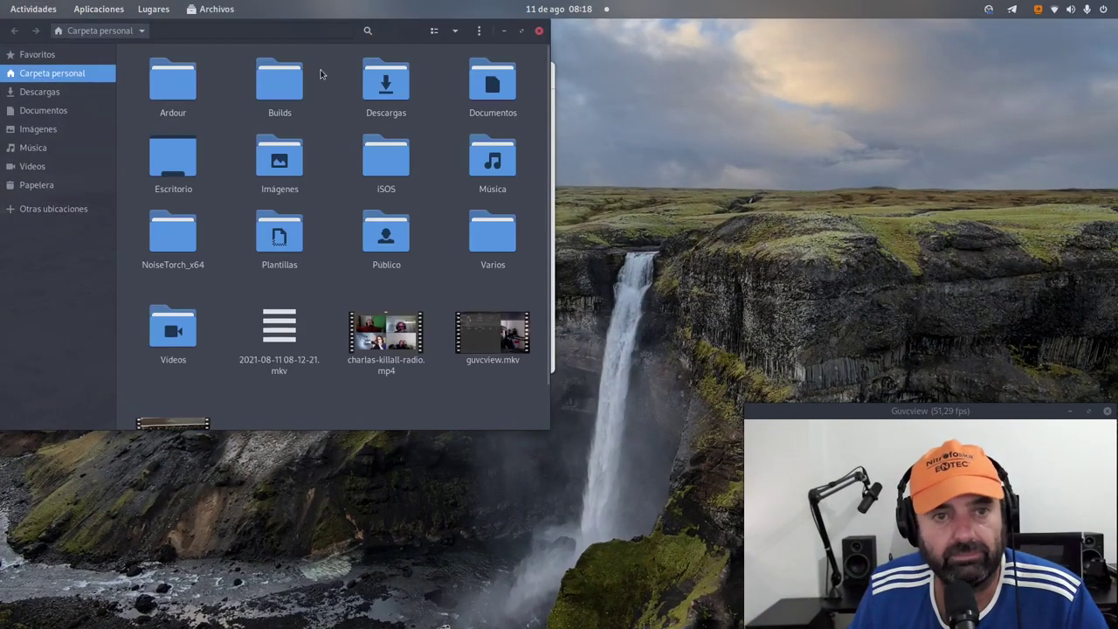
drag(274, 38, 389, 50)
click(491, 352)
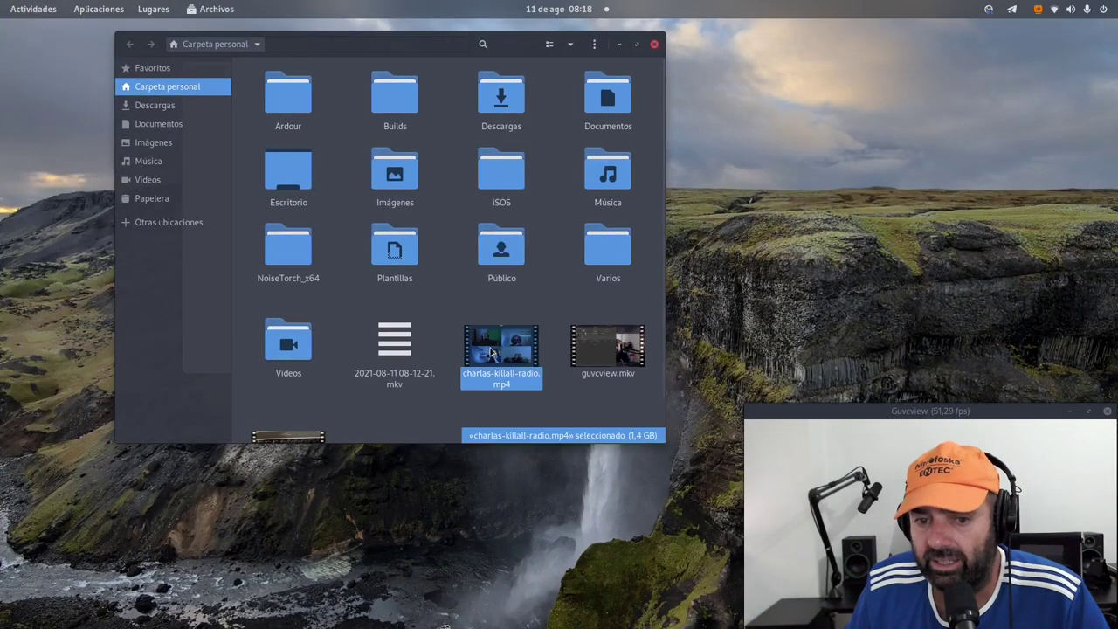
Step: Check the file sizes of guvcview.mkv and IMG_3838.MOV in the personal folder, and minimize the Archivos window
key(Right)
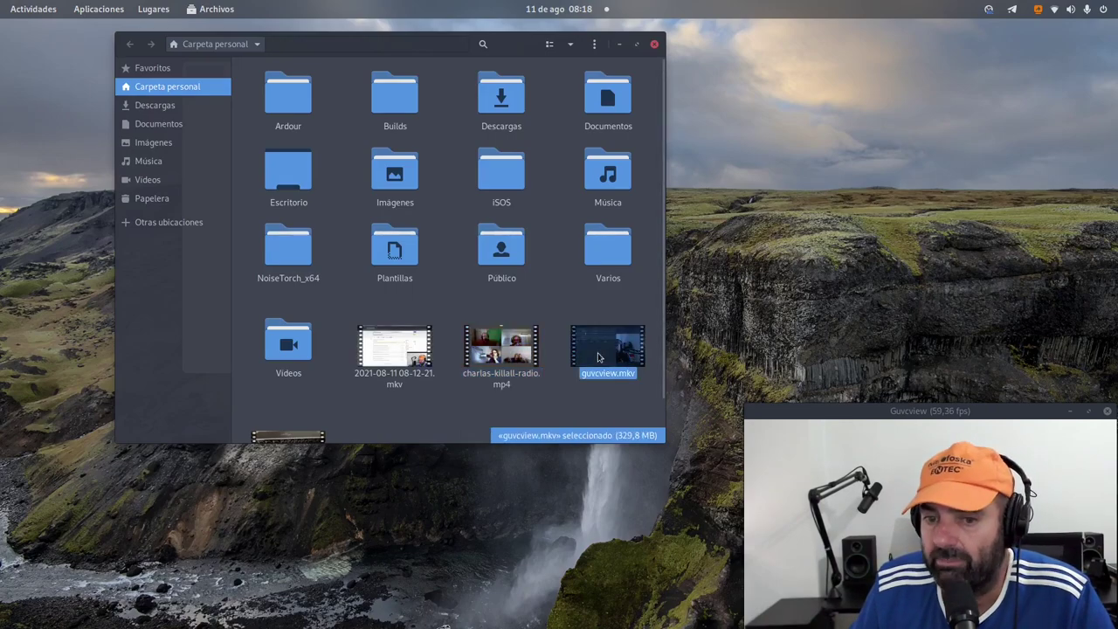
scroll(557, 365, down, 1)
click(327, 409)
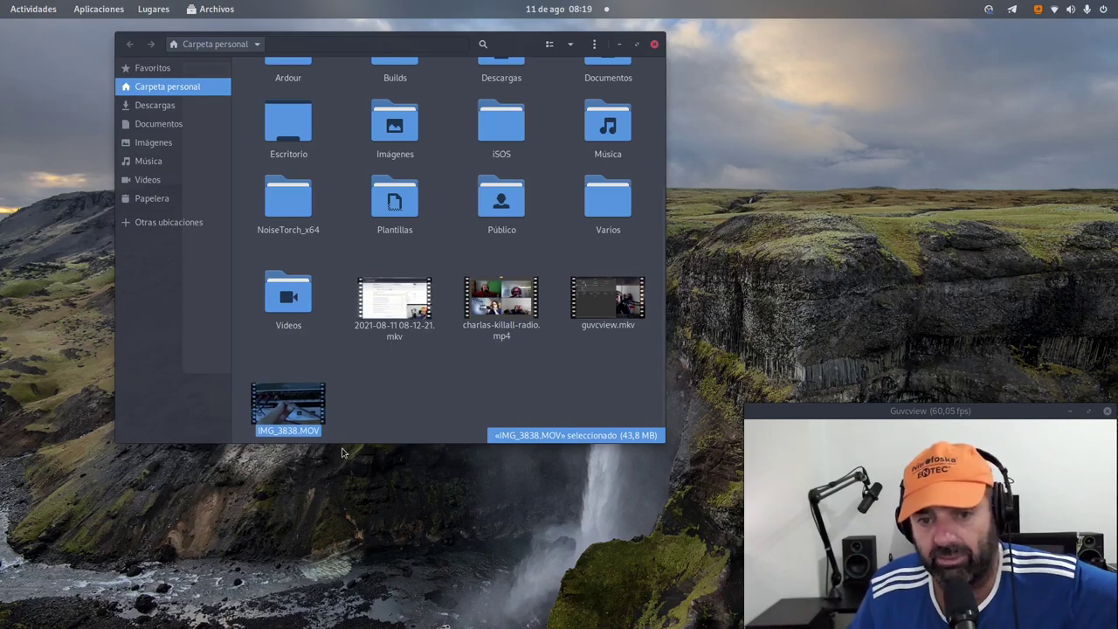
click(529, 315)
click(607, 300)
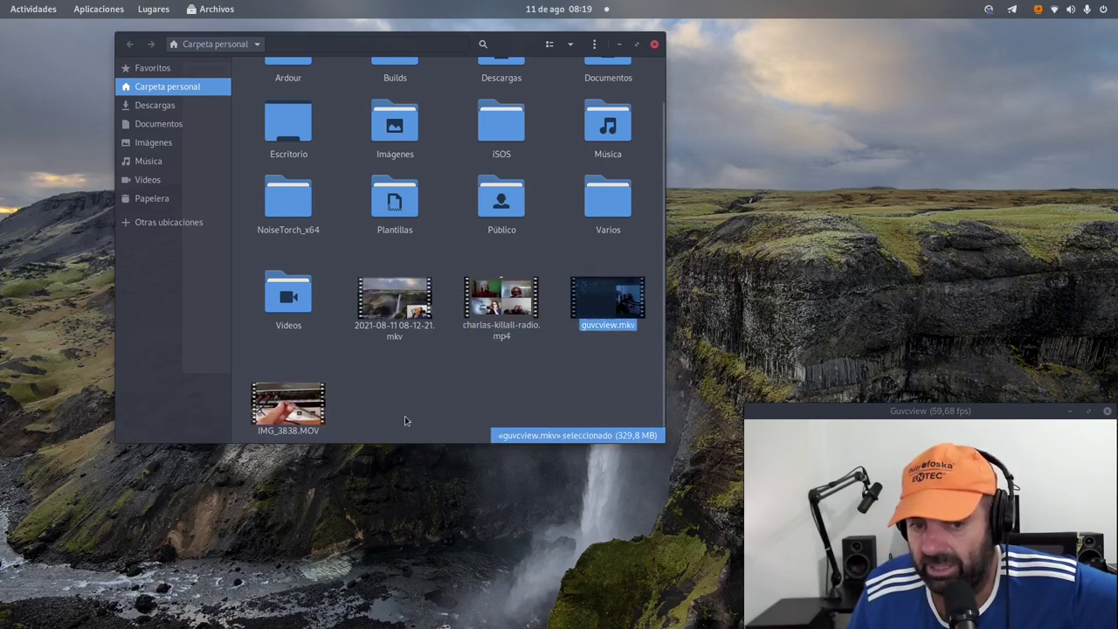
click(288, 404)
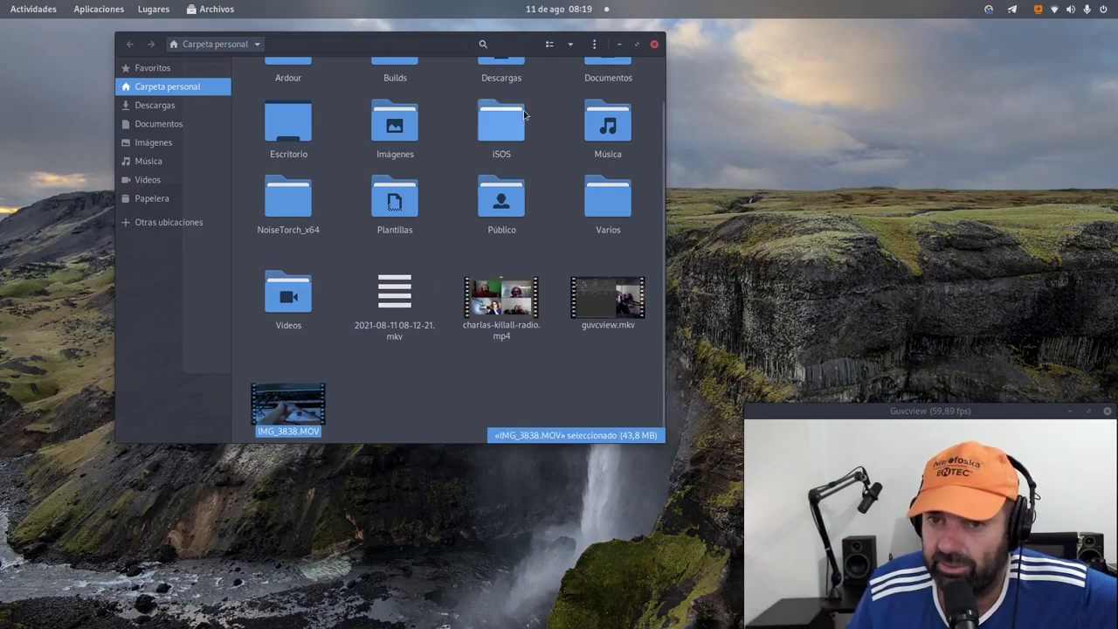
click(619, 44)
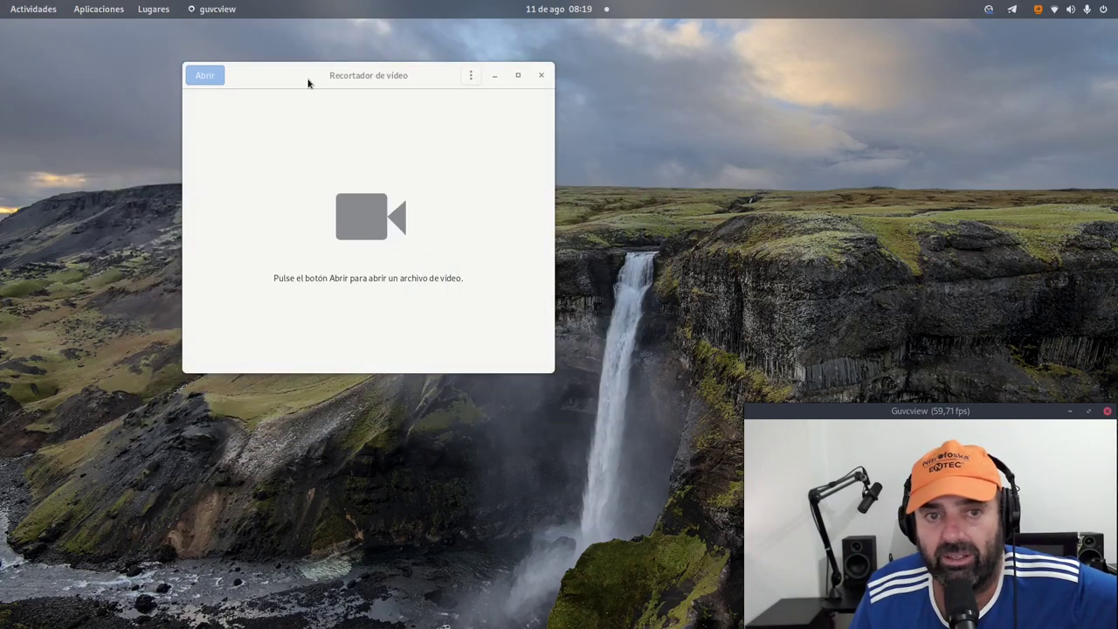
Step: Open guvcview.mkv from the personal folder in Recortador de vídeo and pause its playback
drag(307, 83, 358, 83)
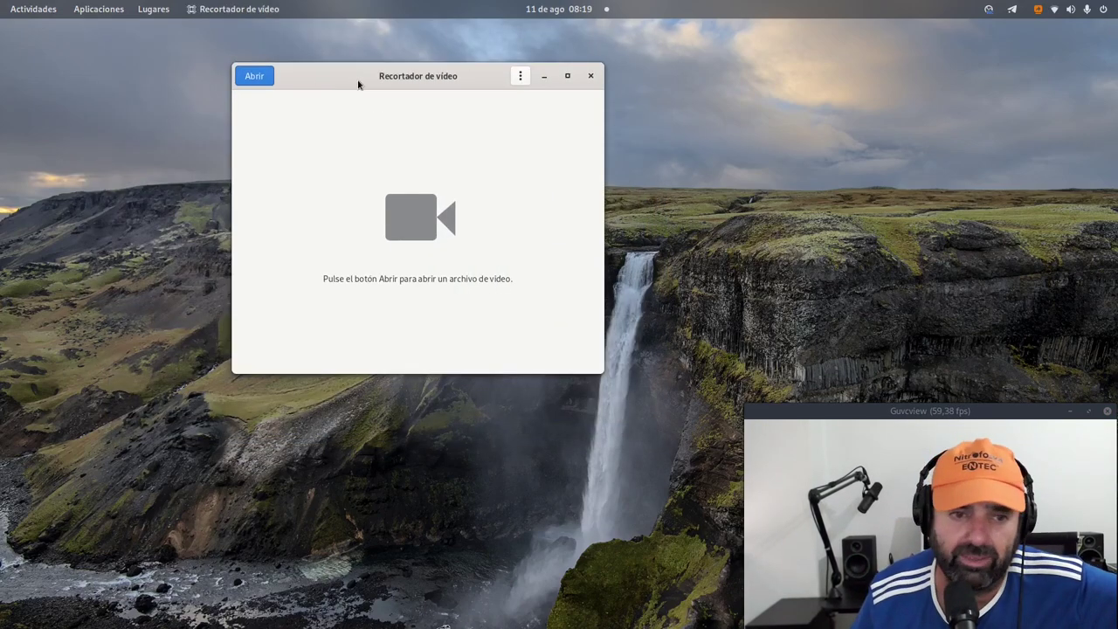
click(256, 75)
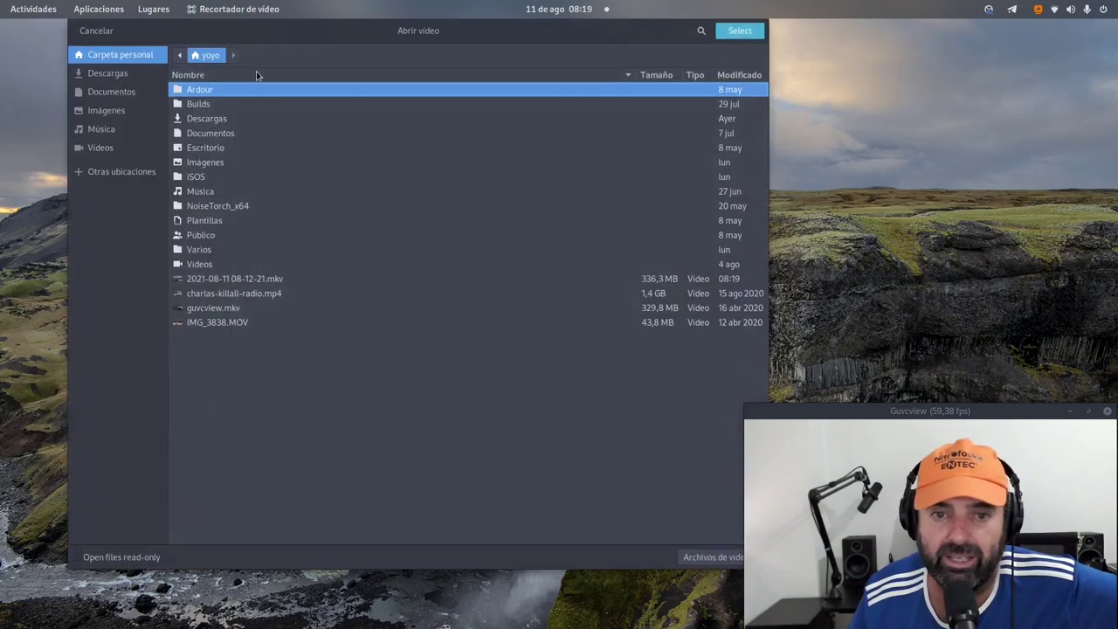
click(279, 304)
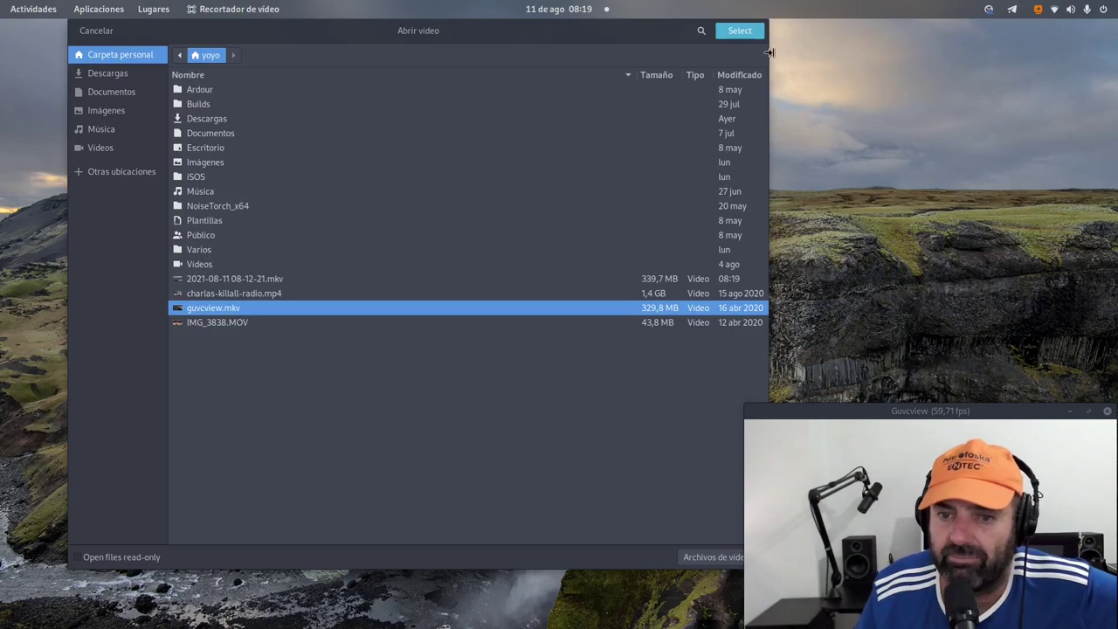
click(740, 30)
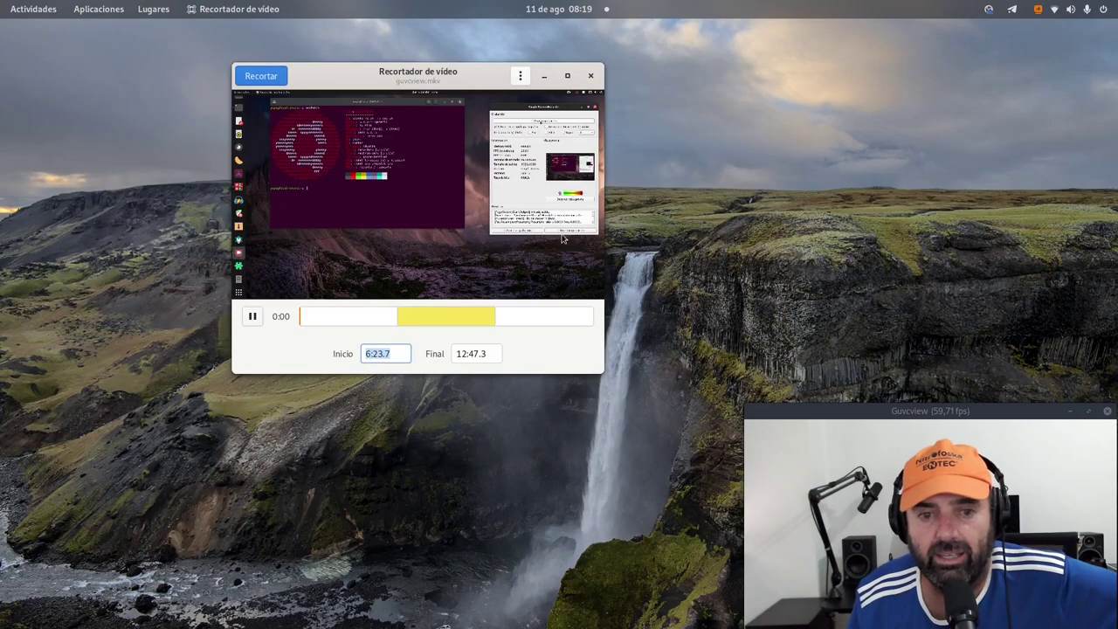
click(252, 316)
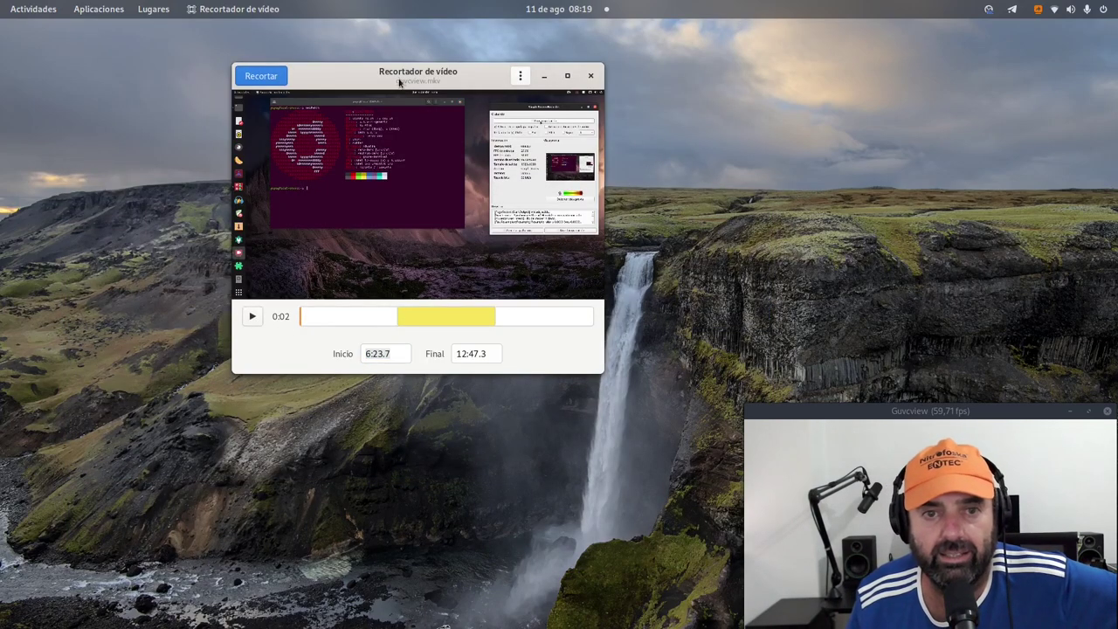
Step: Enlarge the Recortador de vídeo window and reposition it so it stays clear of the webcam window
drag(401, 70, 267, 68)
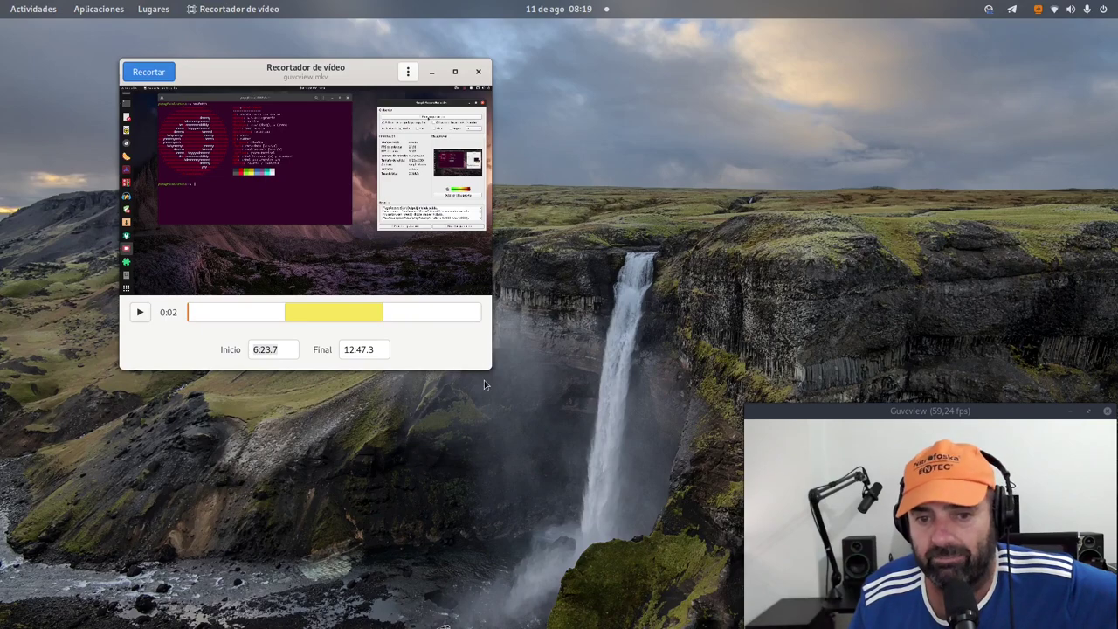
drag(485, 372, 671, 485)
drag(409, 70, 359, 61)
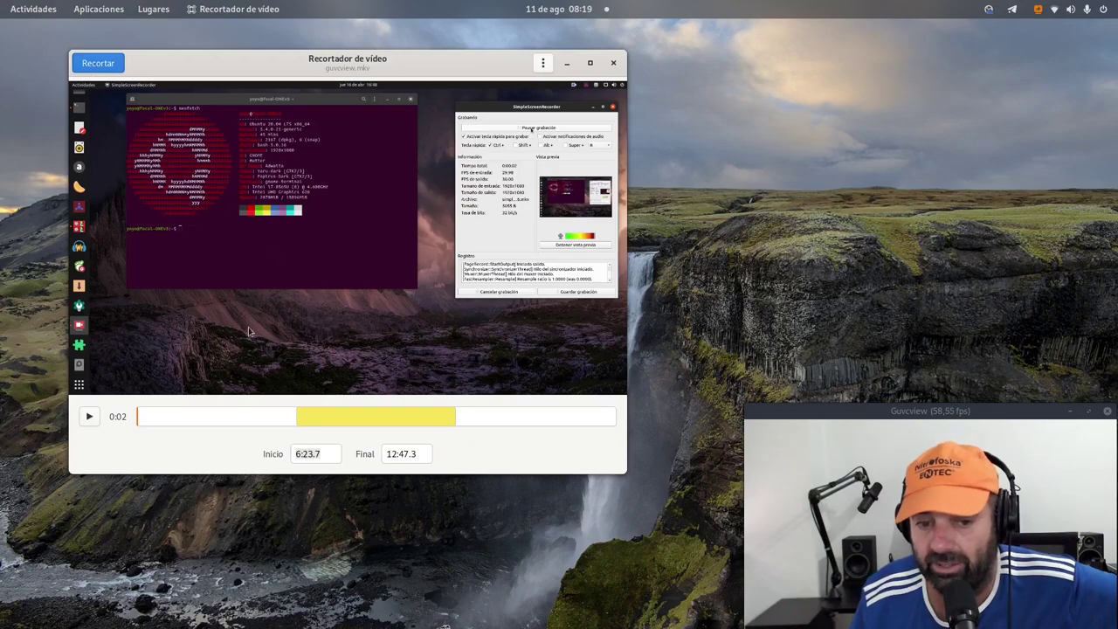
Step: Preview guvcview.mkv by scrubbing to different points of the timeline and playing briefly, pausing at 5:06
click(89, 417)
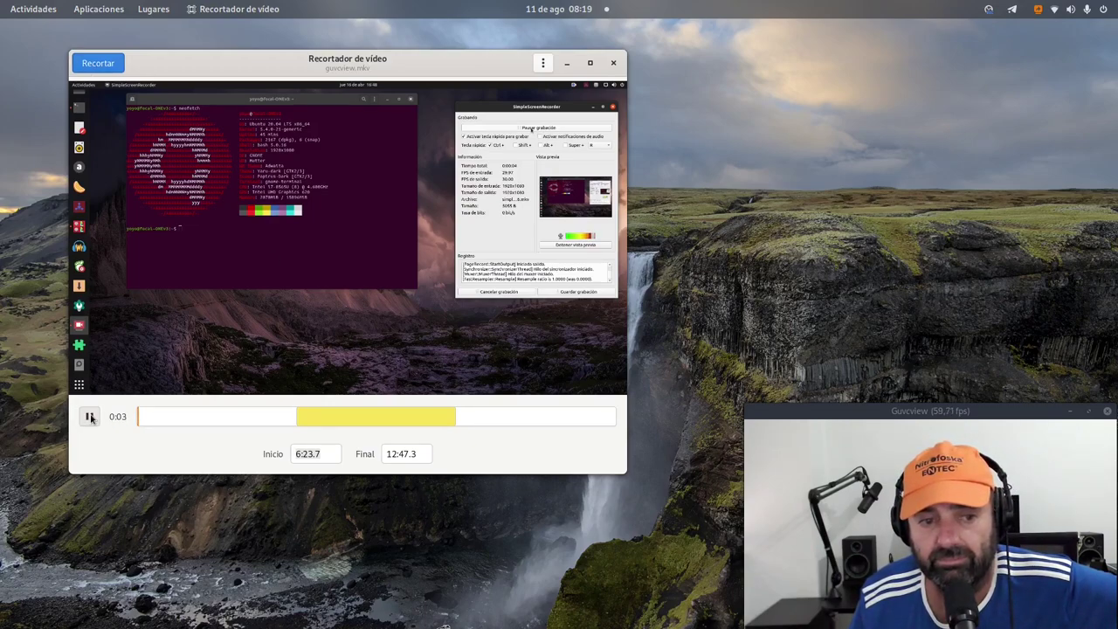
click(90, 417)
drag(140, 423, 226, 418)
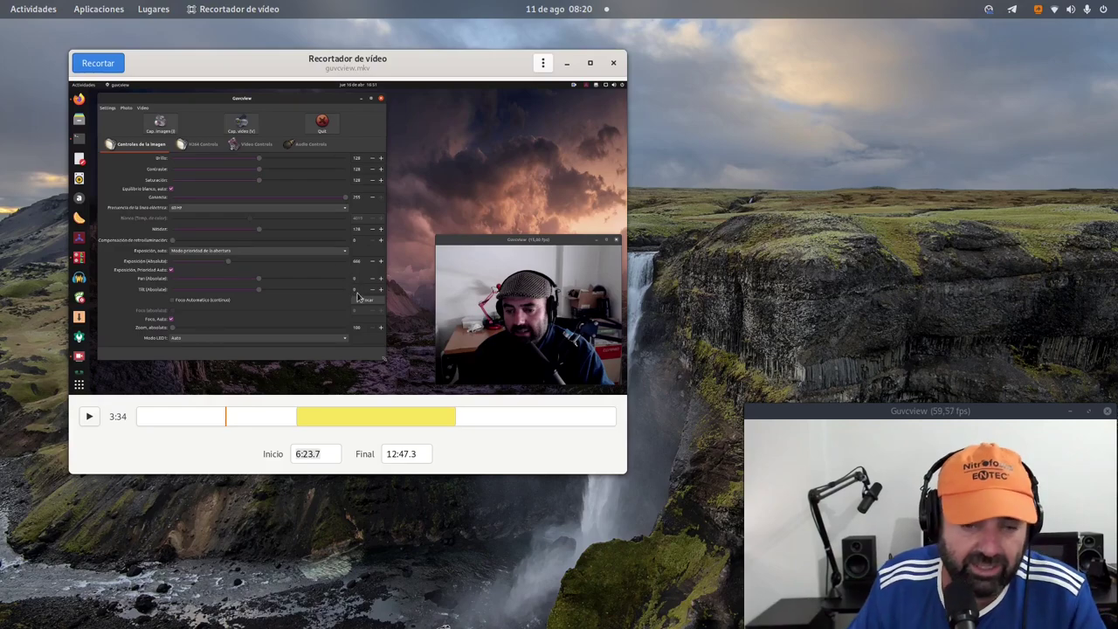
click(502, 423)
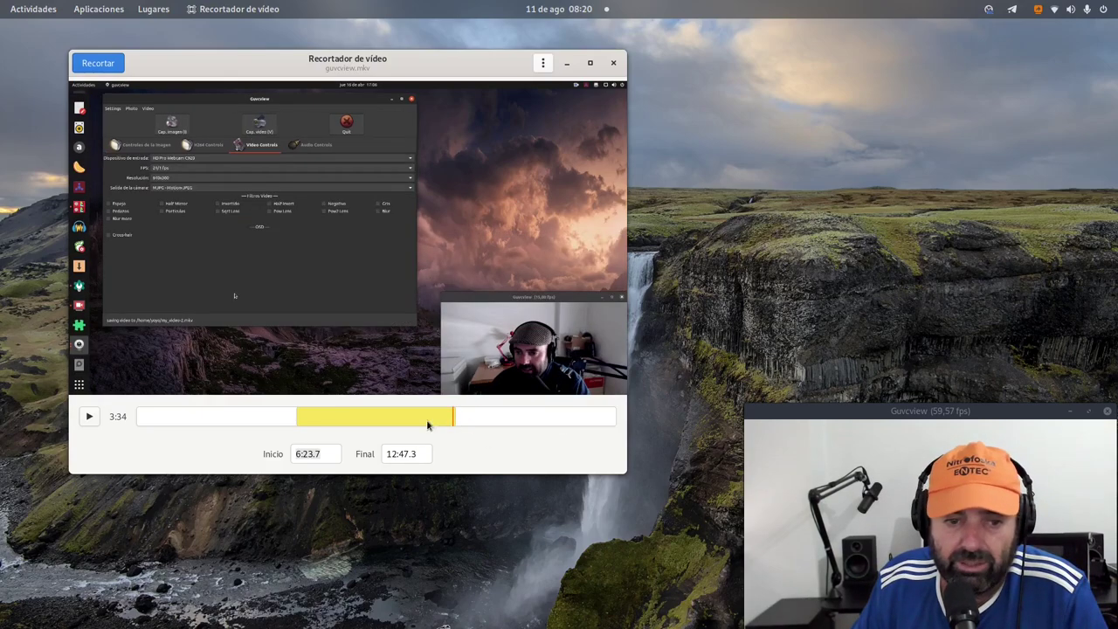
drag(429, 425, 276, 422)
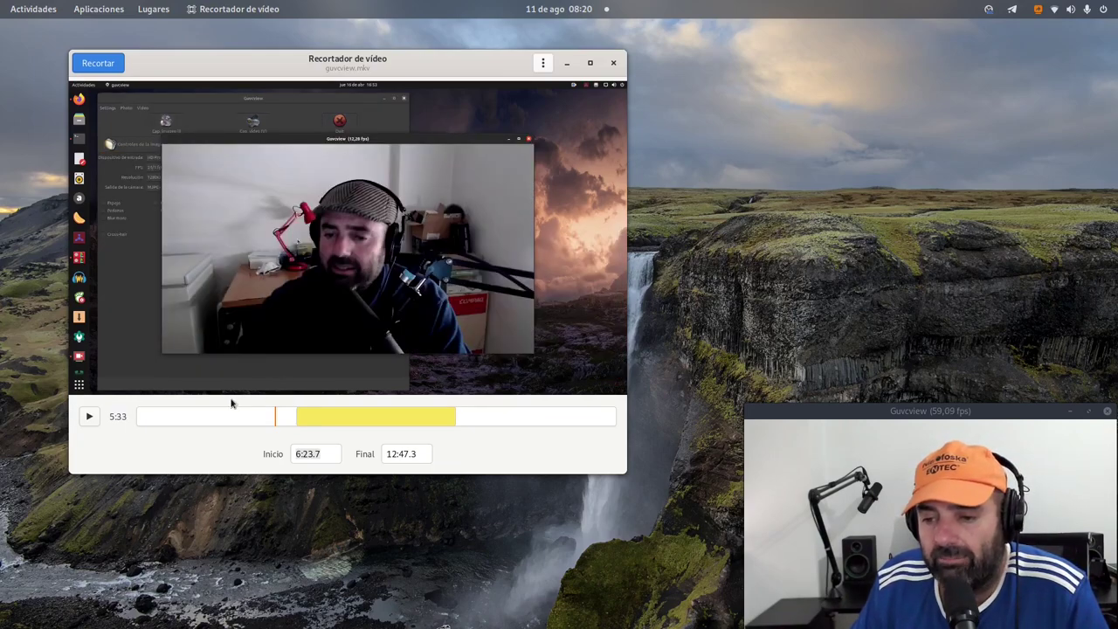
drag(138, 419, 264, 417)
click(91, 419)
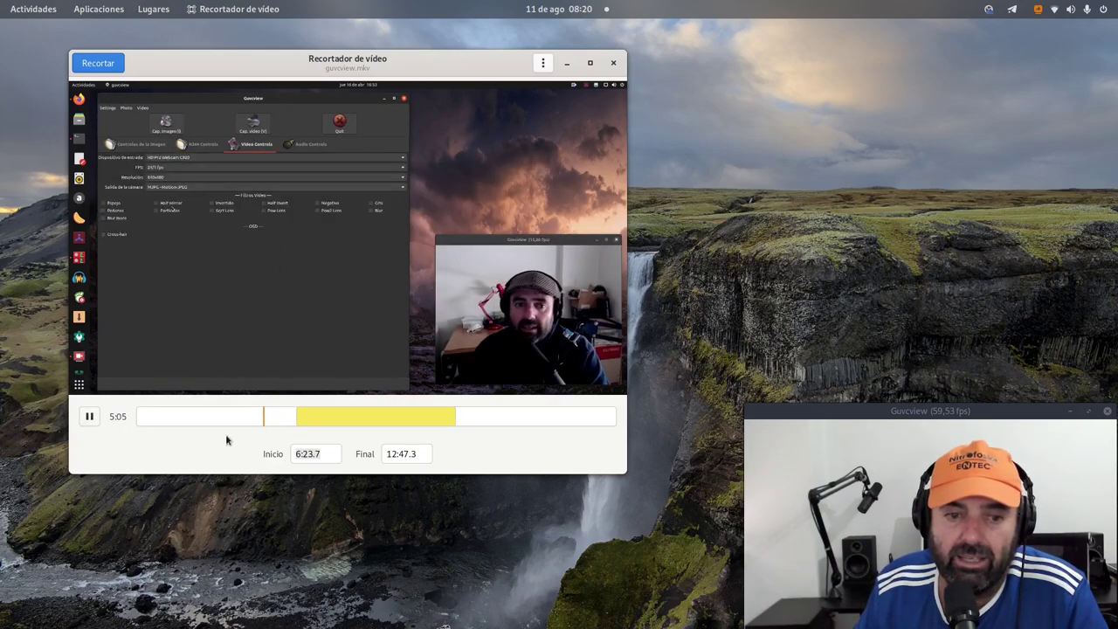
click(88, 418)
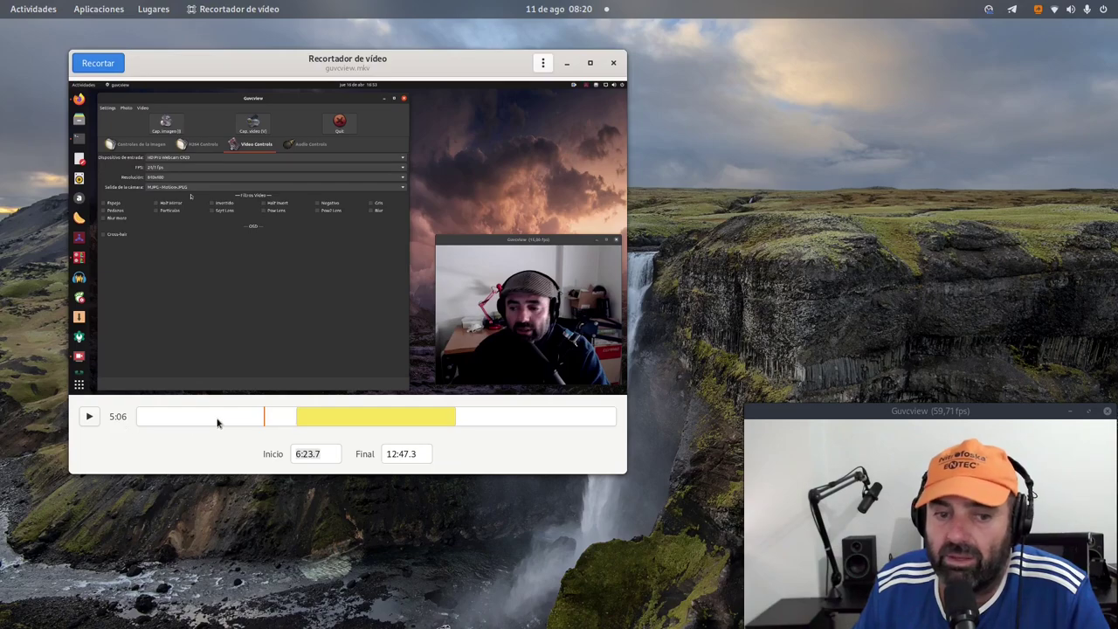
Step: Move the playhead to about 8:05, pause playback at 8:06 and set the trim start time to 8:06
drag(263, 425, 340, 425)
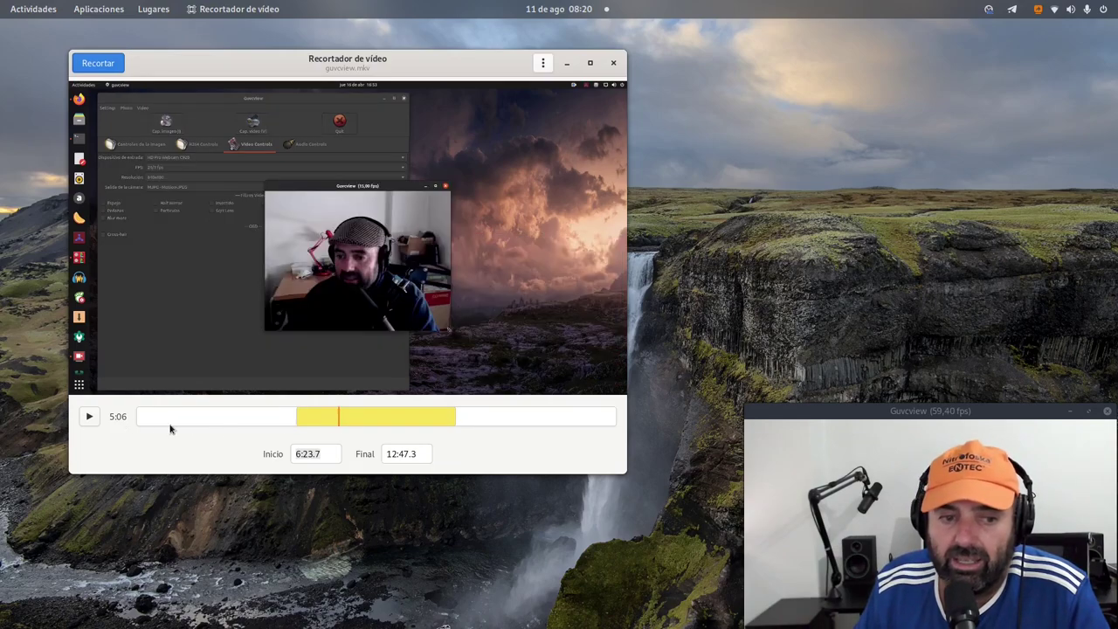
click(89, 417)
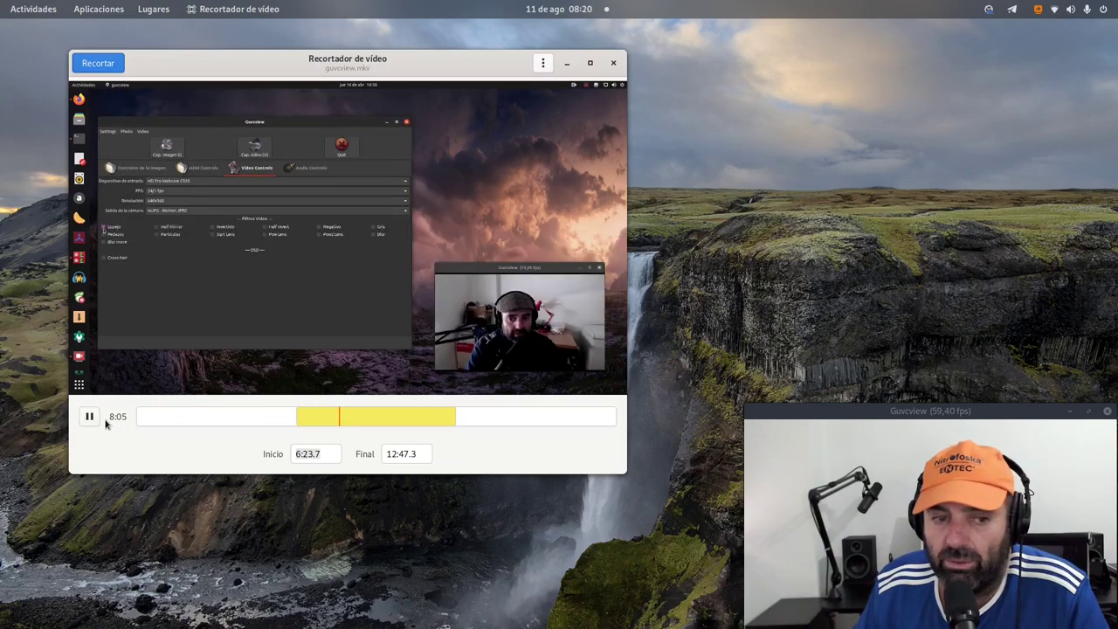
click(89, 417)
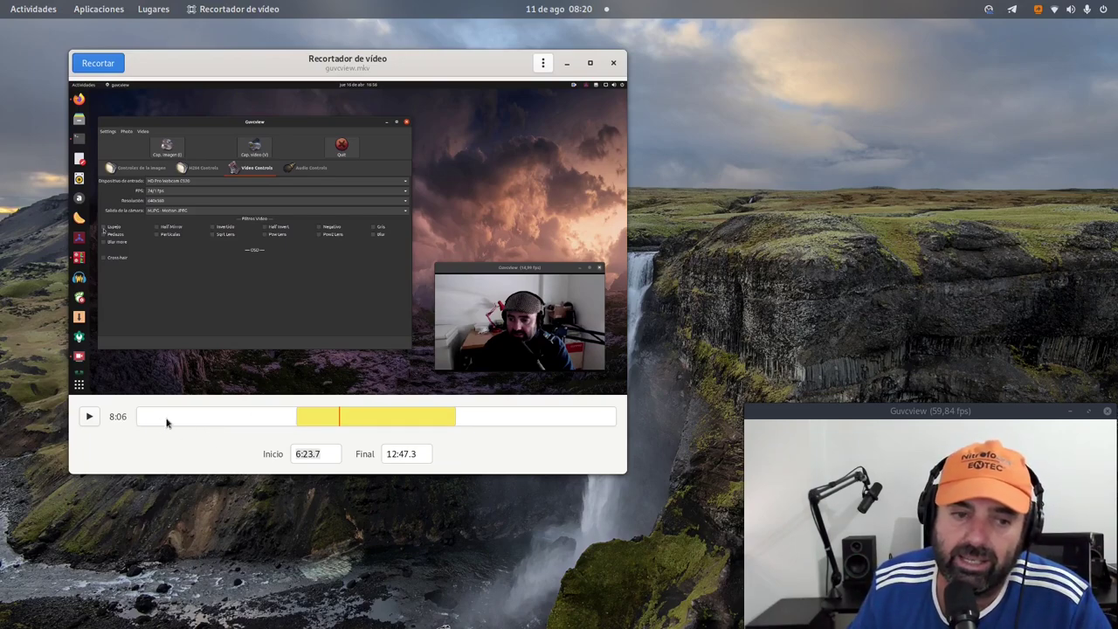
click(336, 454)
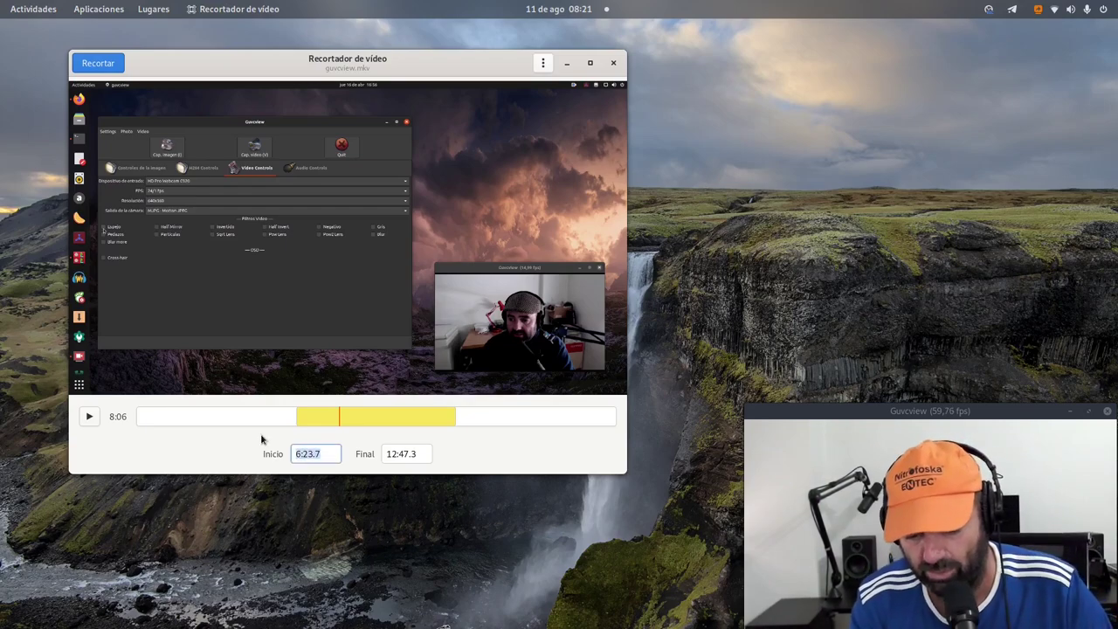
text(8)
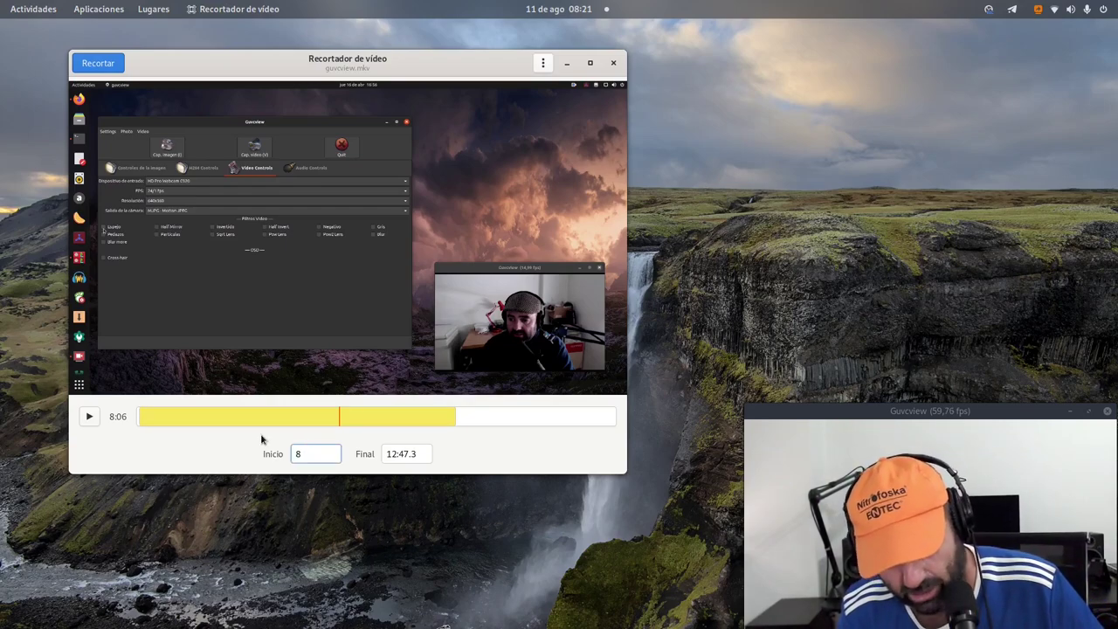
text(:0)
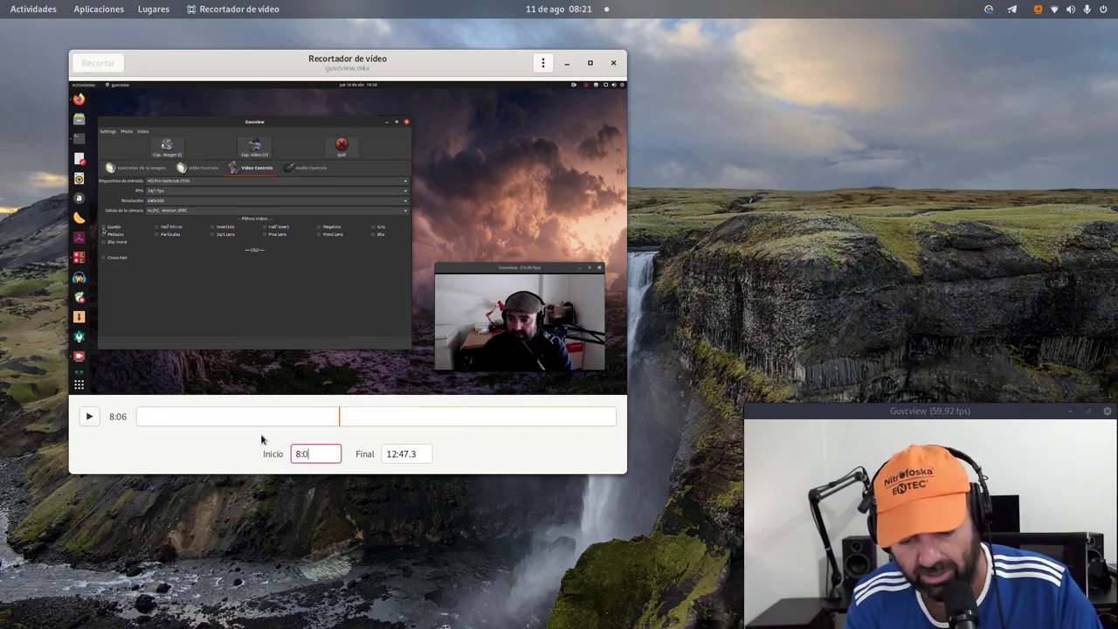
text(6)
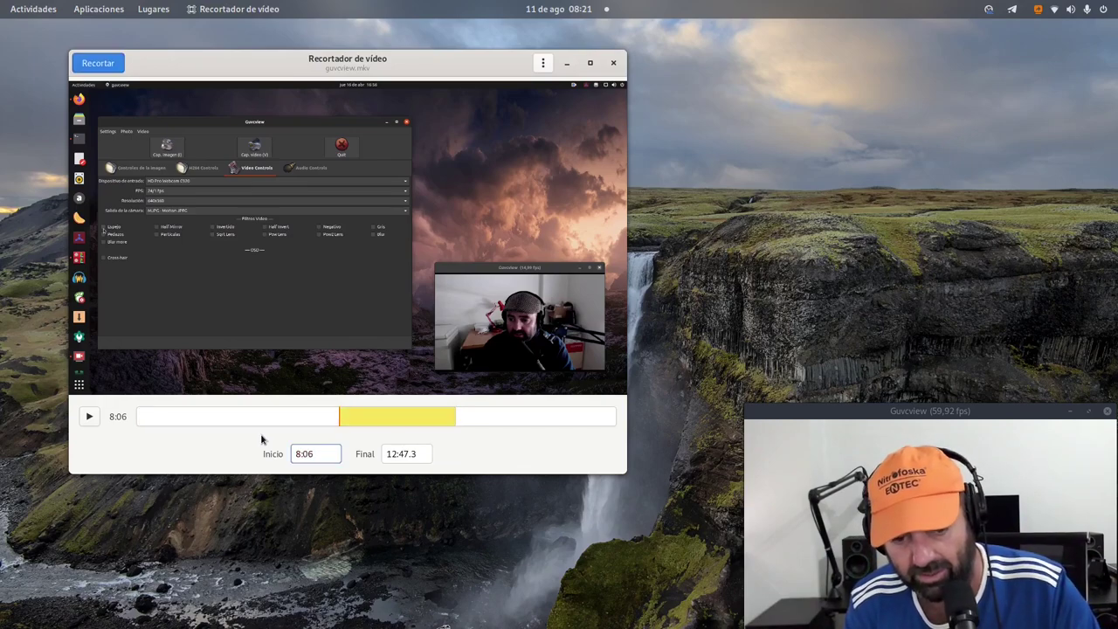
Step: Preview the footage around 9:00, pause at 9:01 and set the trim end time to 9:06
click(88, 417)
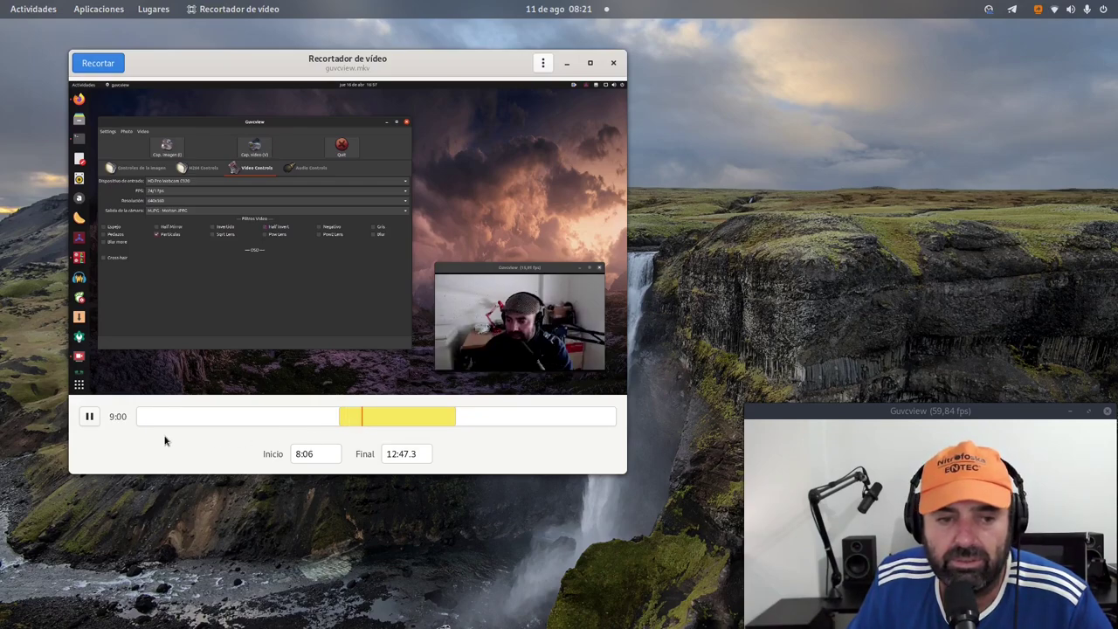
click(90, 418)
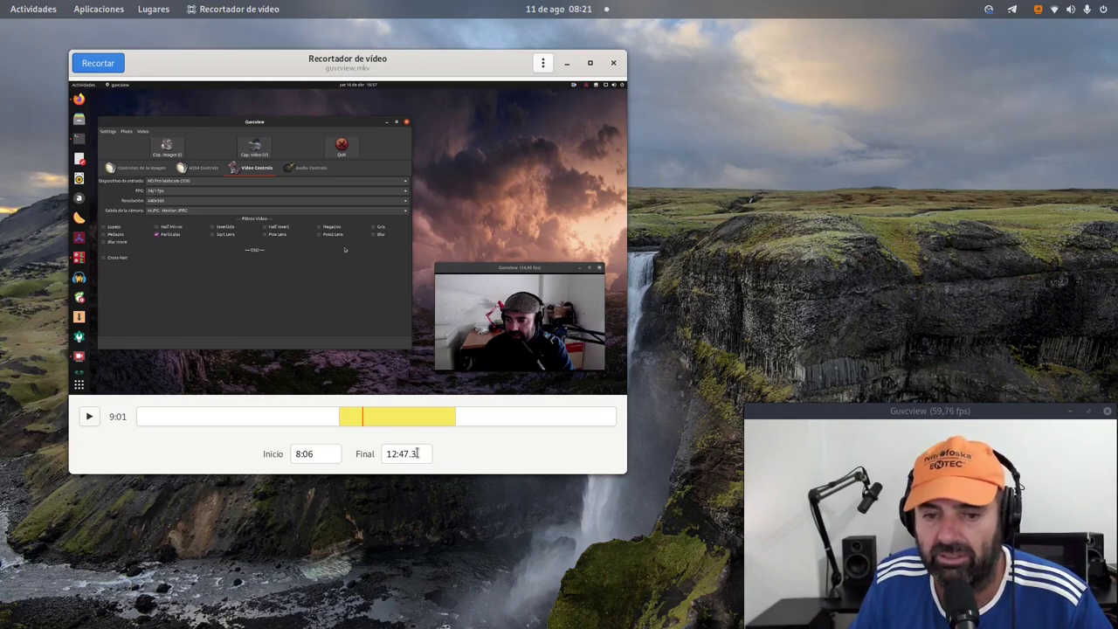
drag(417, 454, 373, 452)
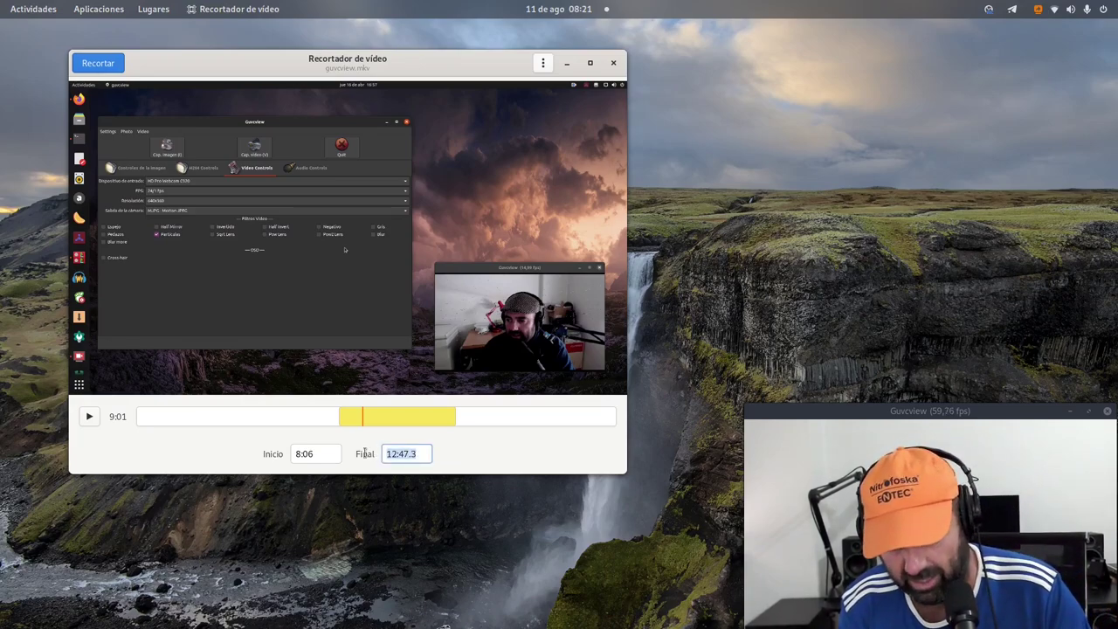
text(9)
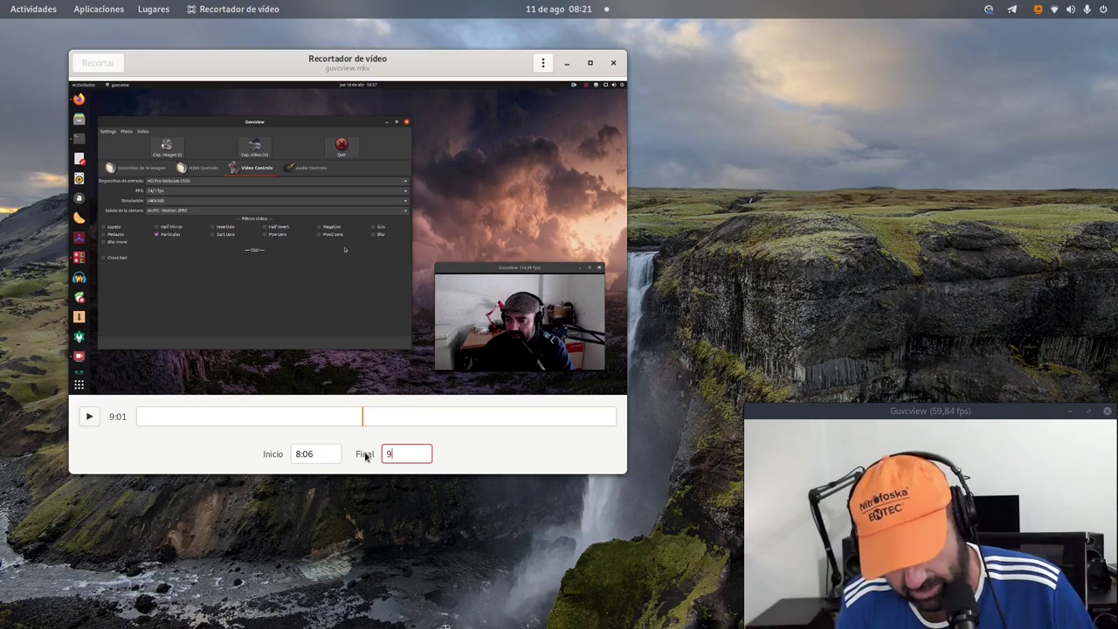
text(:06)
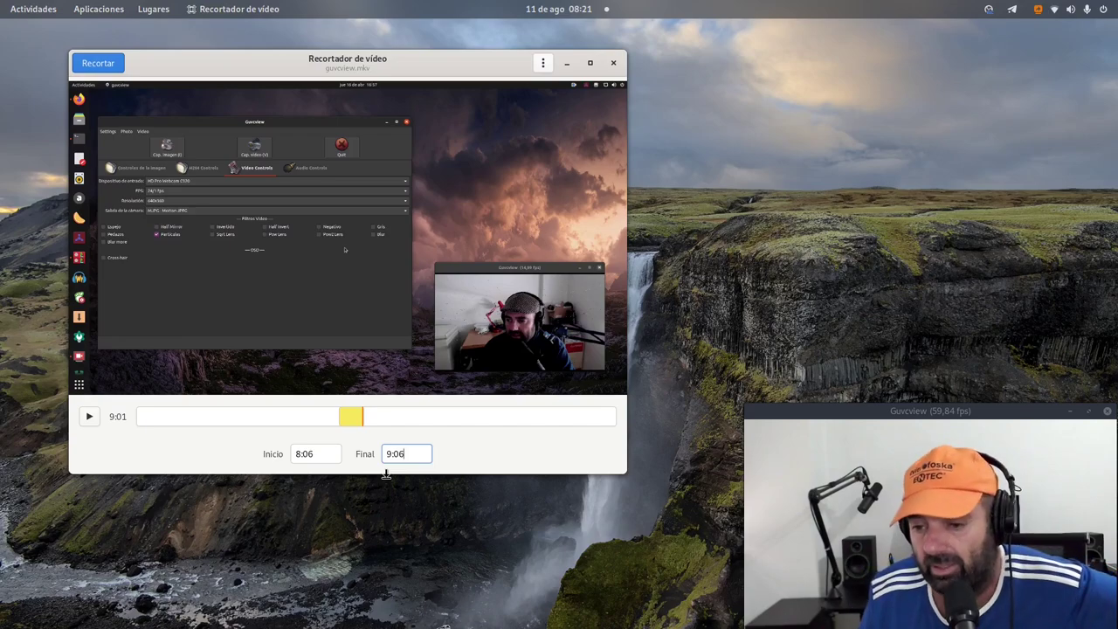
Step: Trim the video and save the clip as guvcview (recortado).mkv in the personal folder
click(99, 64)
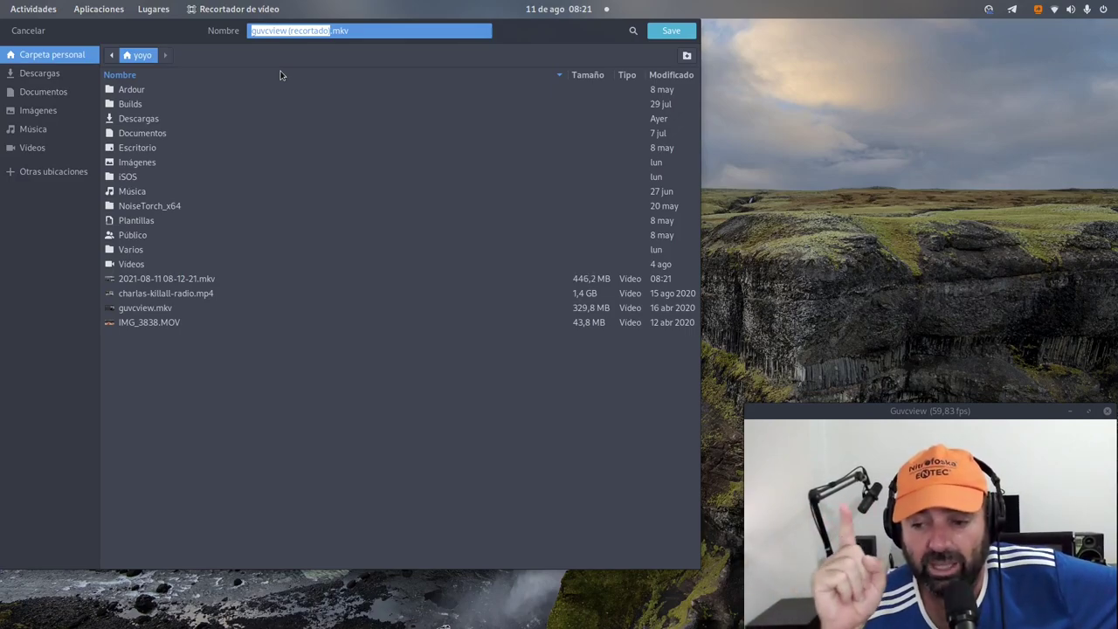
click(663, 31)
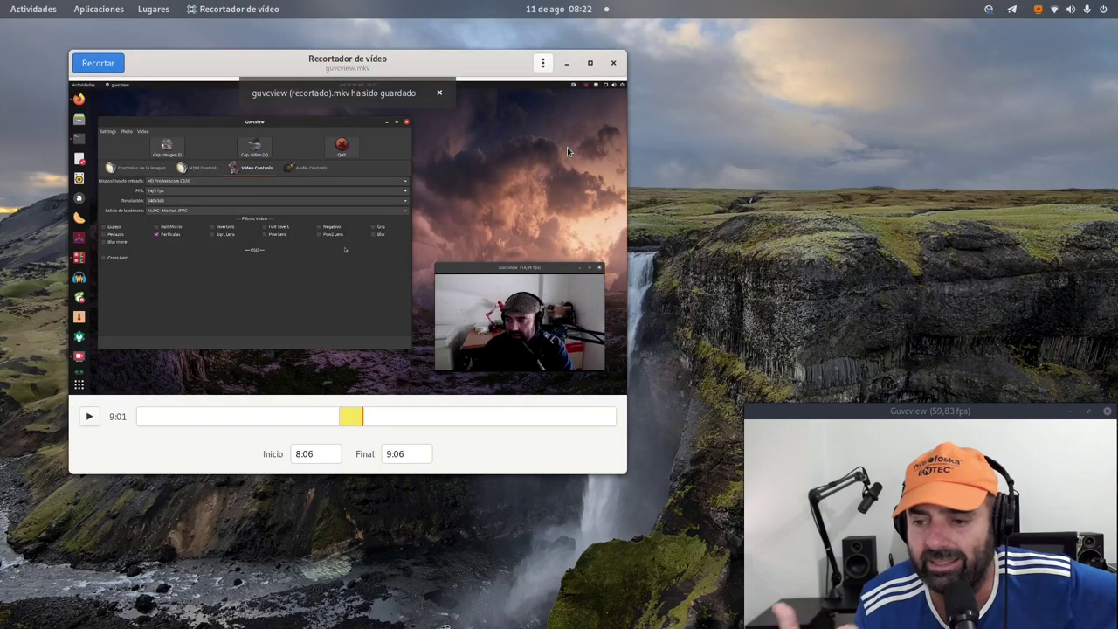
Step: Switch to Archivos, locate guvcview (recortado).mkv in the personal folder and select the original guvcview.mkv
key(super)
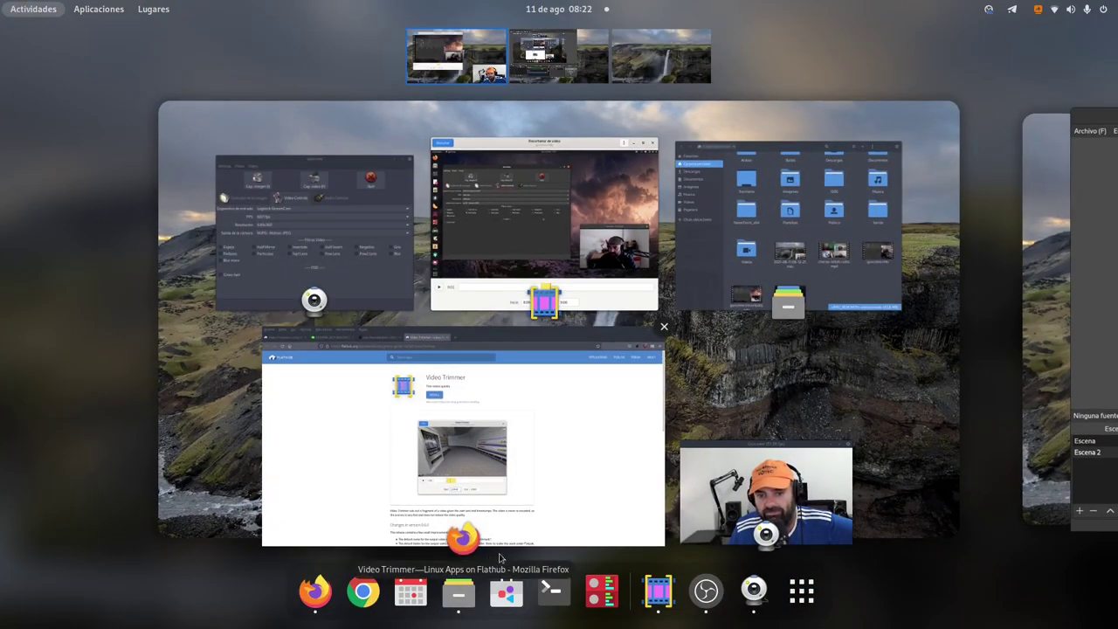
click(699, 279)
click(563, 394)
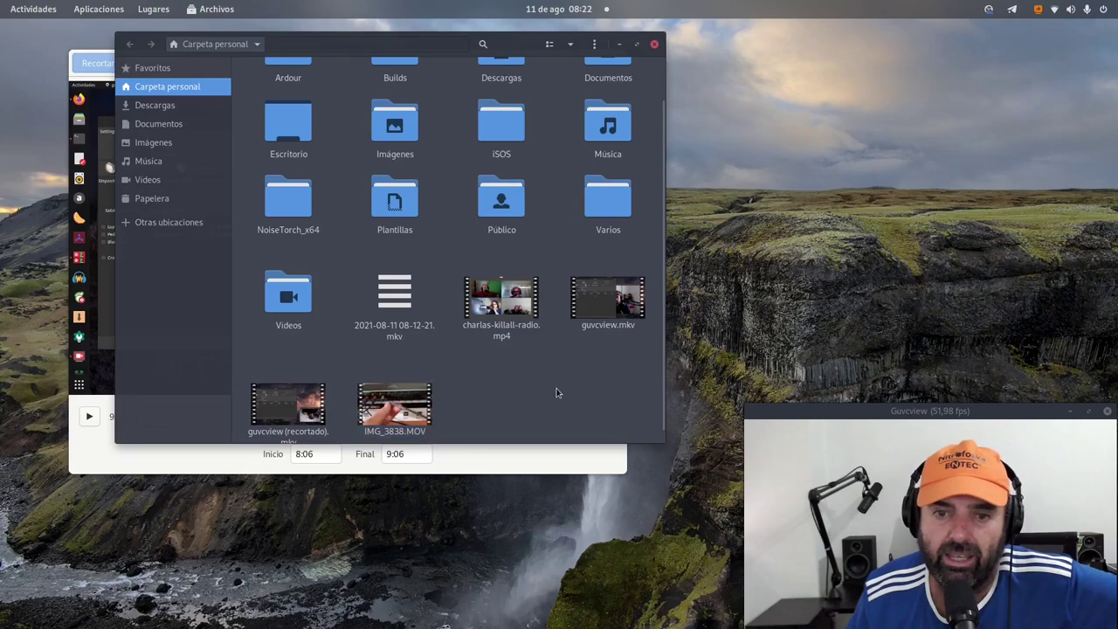
scroll(308, 388, down, 1)
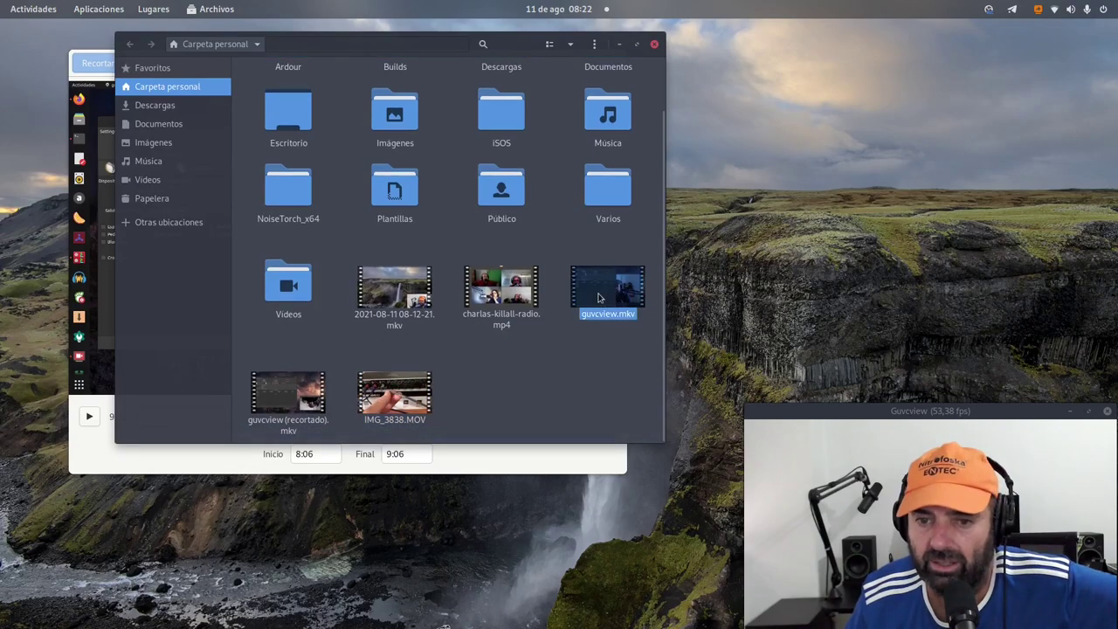
Step: Play guvcview (recortado).mkv in Celluloid, shift the player window to check the clip's duration, and close the player
click(308, 388)
right_click(303, 390)
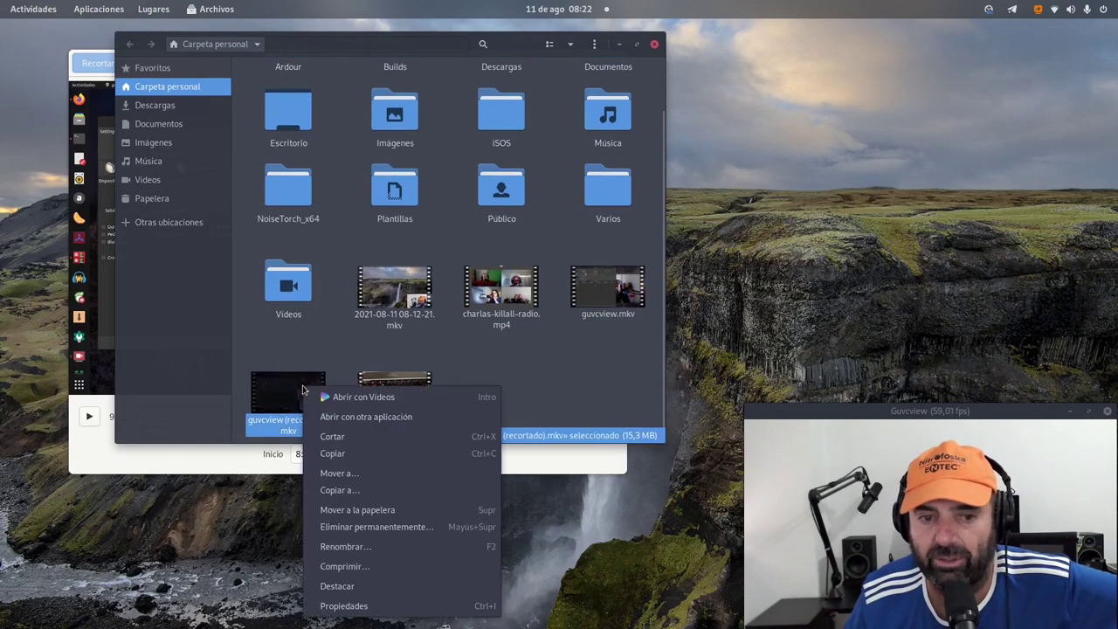
click(357, 416)
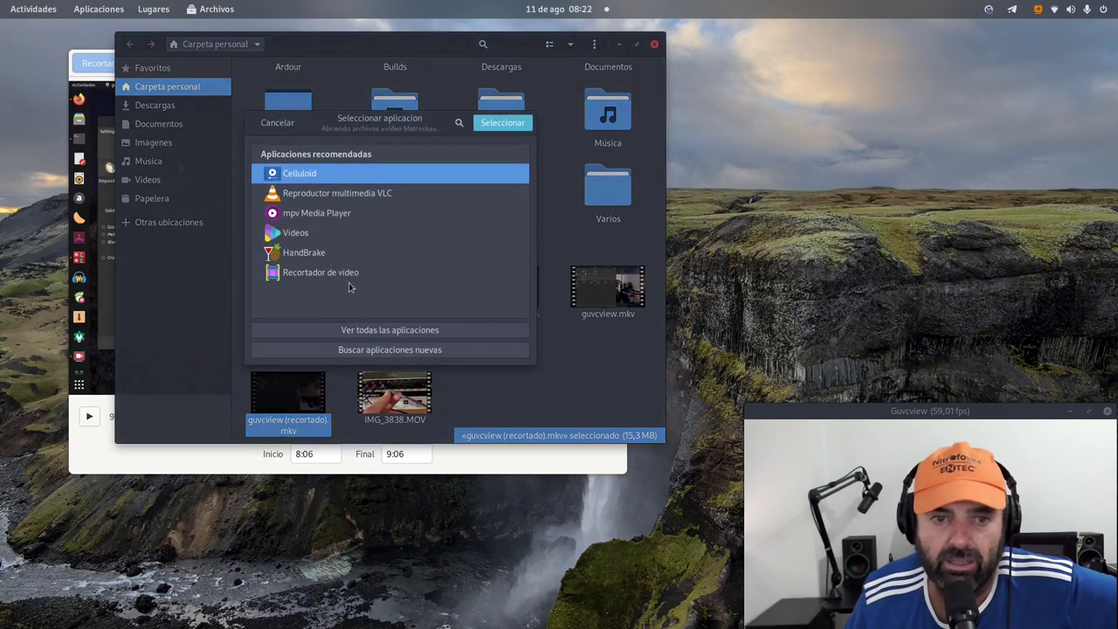
click(503, 122)
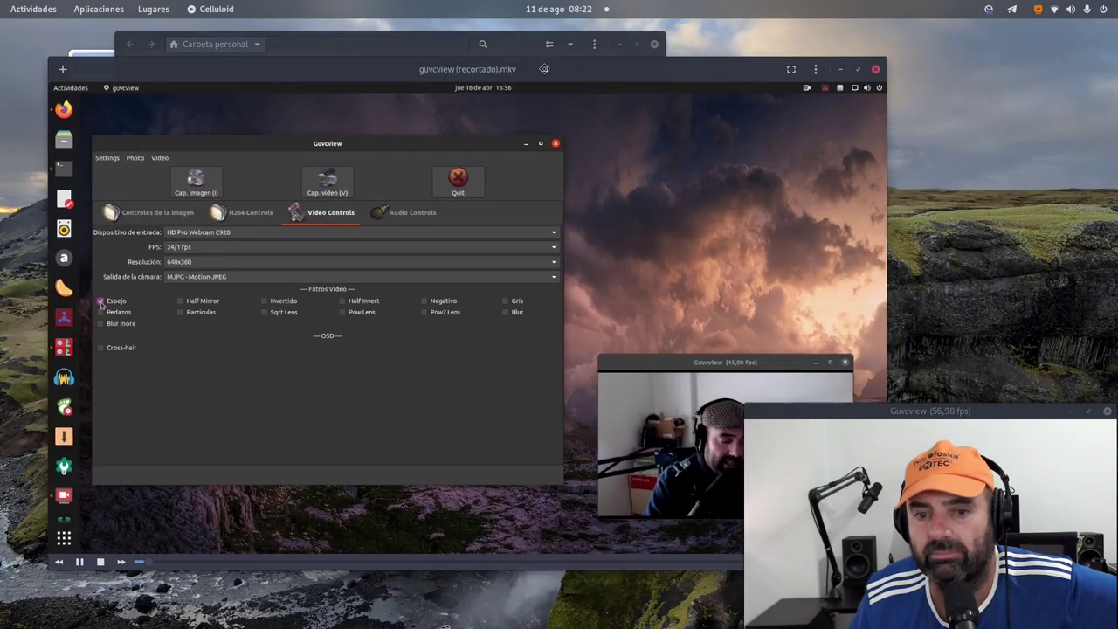
drag(545, 69, 455, 49)
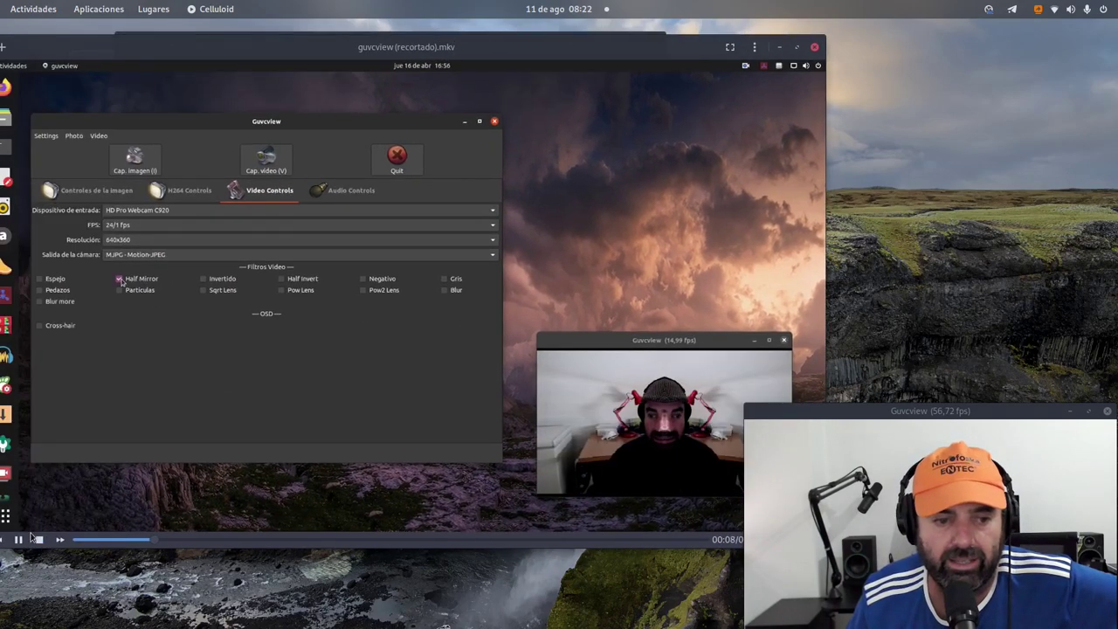
drag(548, 54, 453, 40)
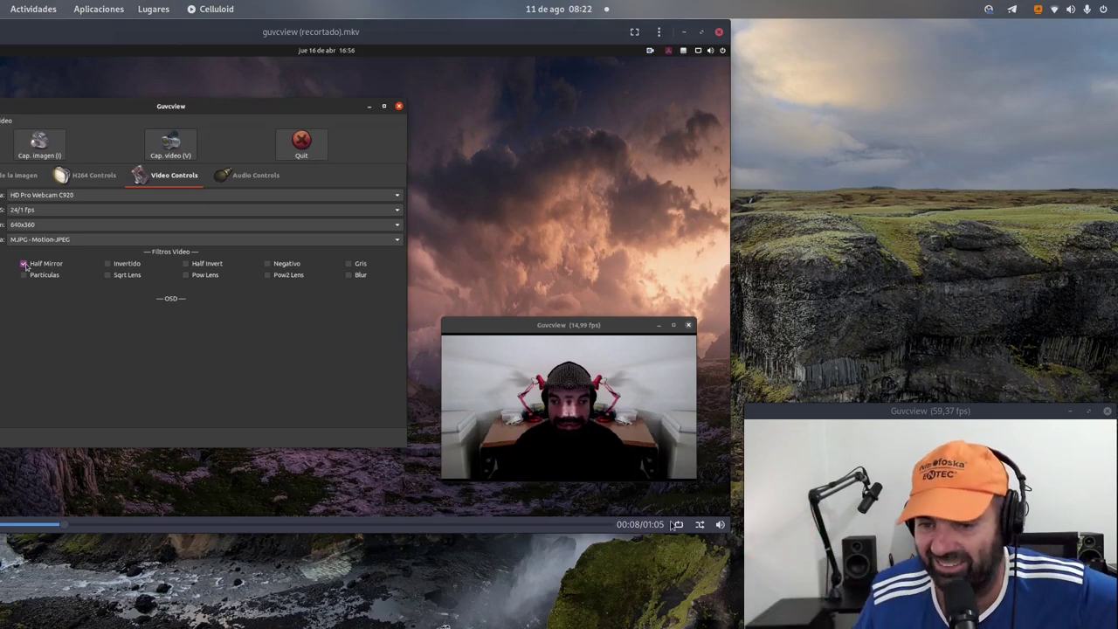
click(718, 34)
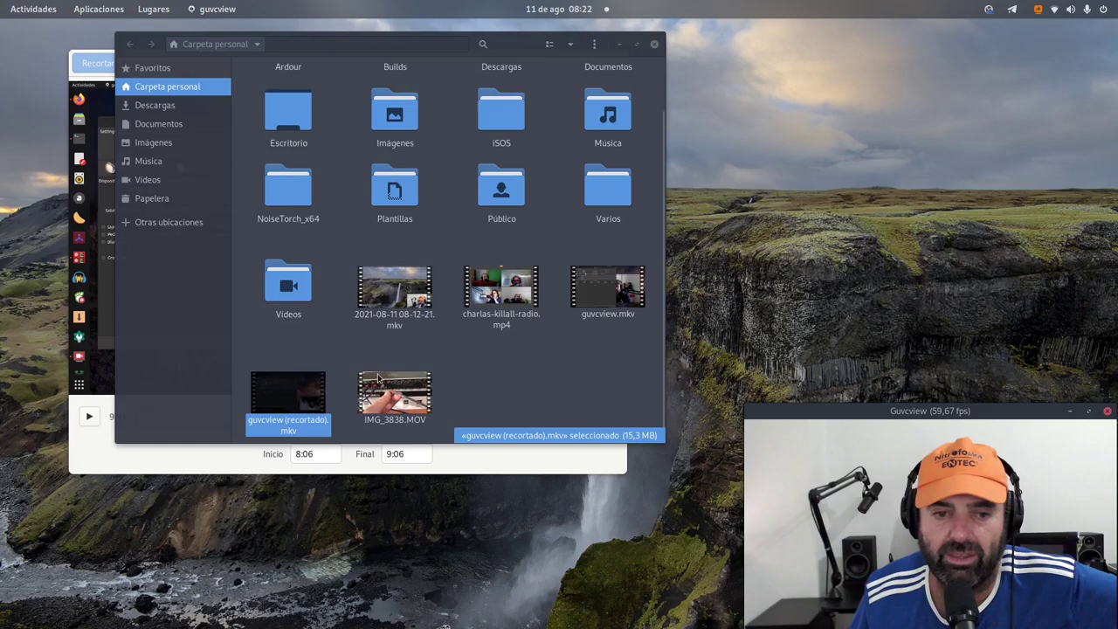
Step: Move guvcview (recortado).mkv to the trash and close both the file manager and Recortador de vídeo
right_click(298, 408)
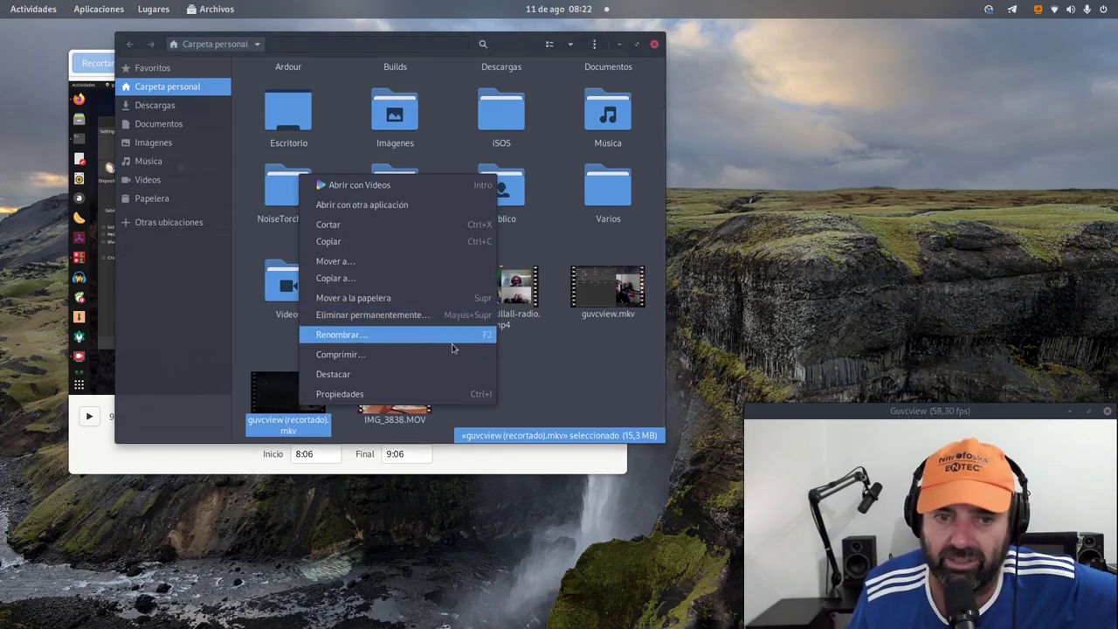
click(394, 302)
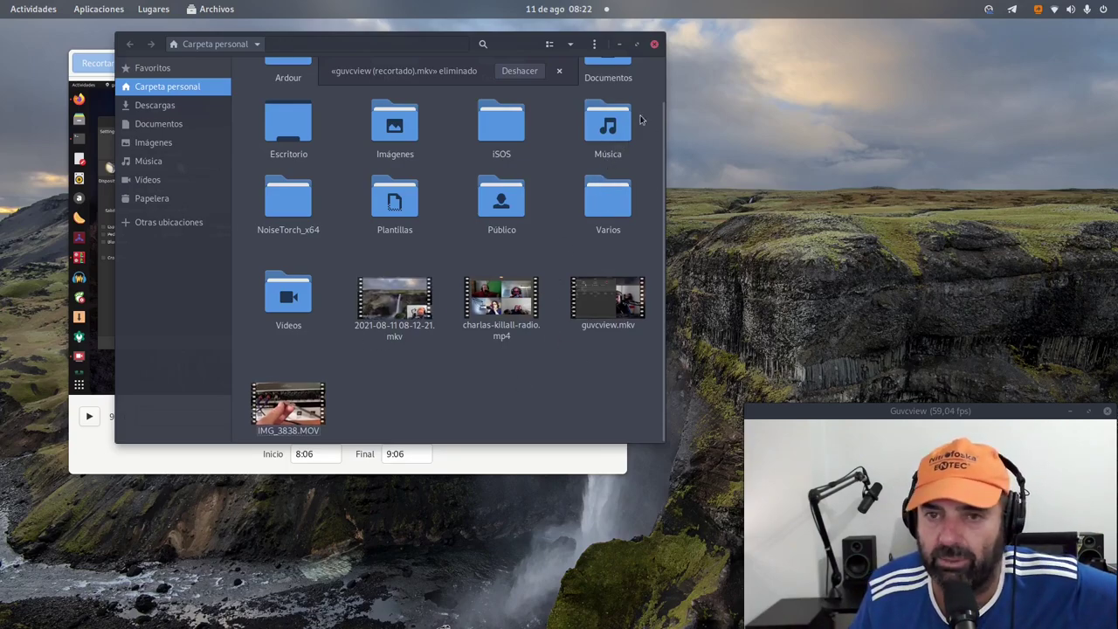
click(654, 47)
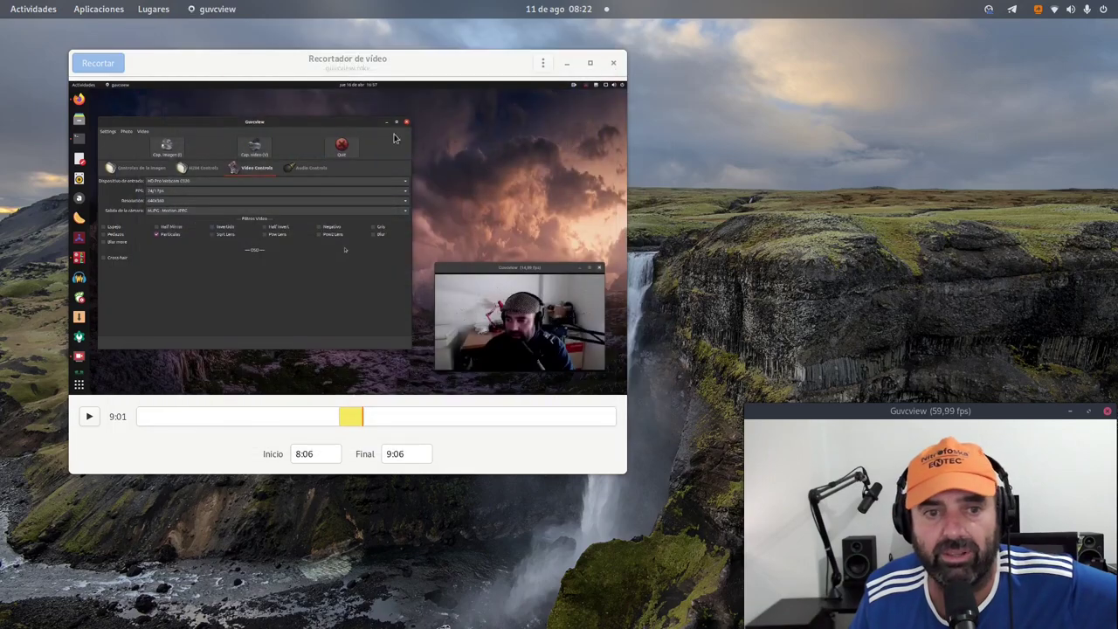
click(615, 63)
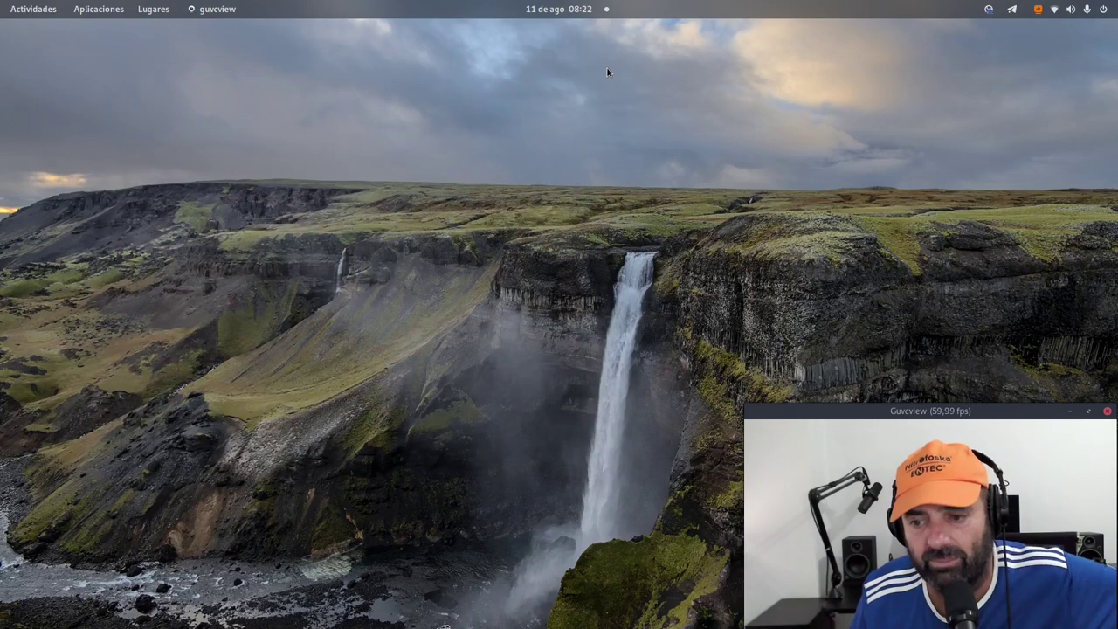
Step: Search the installed applications for "rec", launch Recortador de vídeo again and reposition its empty window away from the webcam view
mouse_move(2, 2)
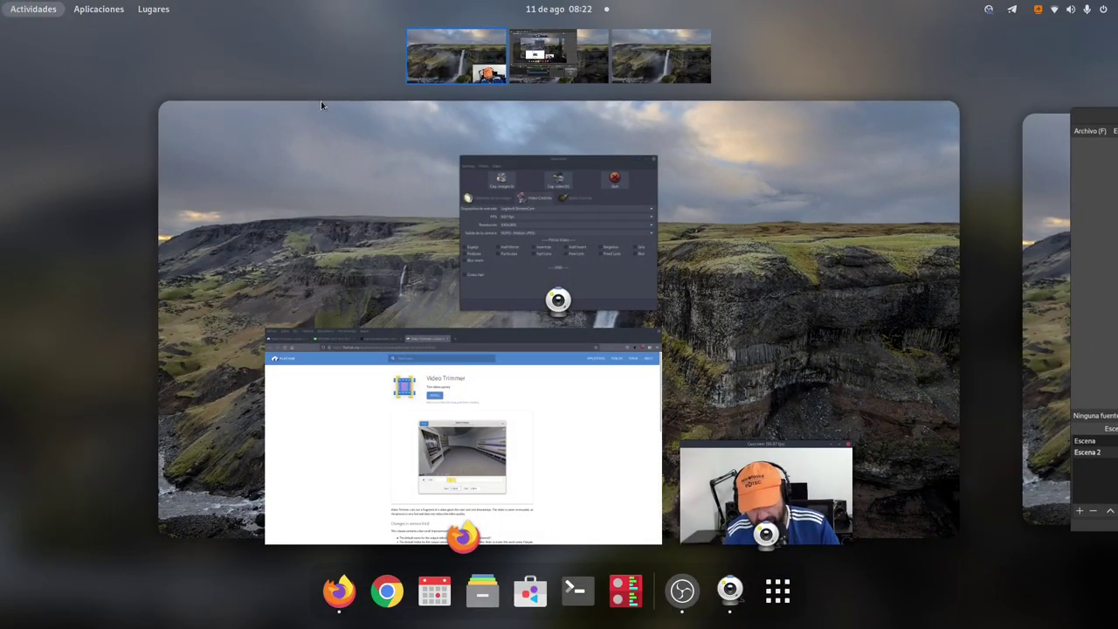
text(rec)
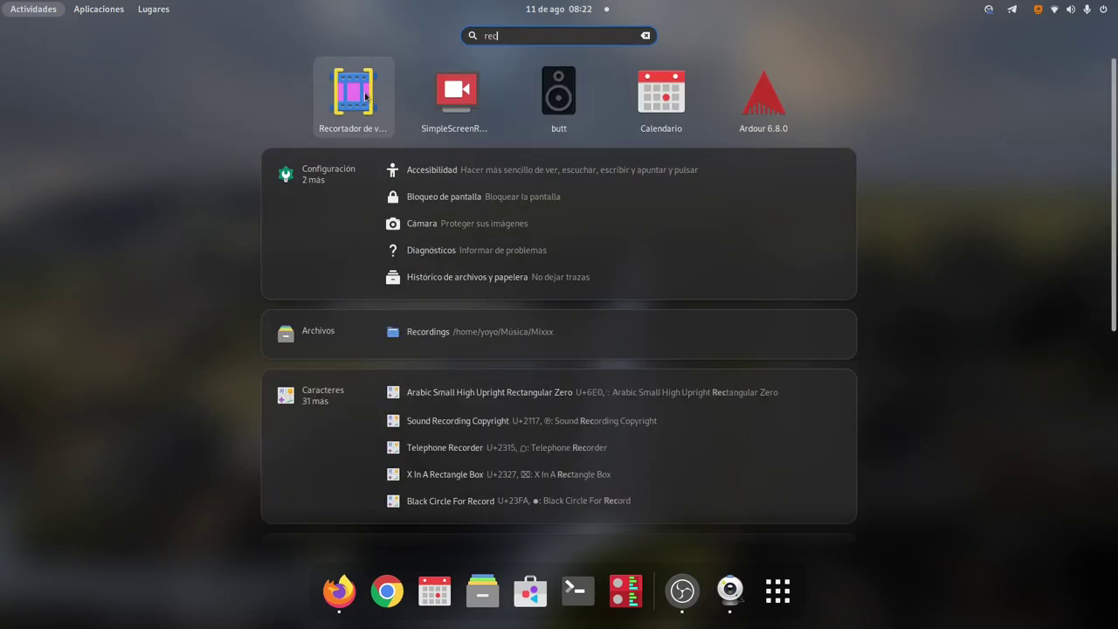
click(355, 93)
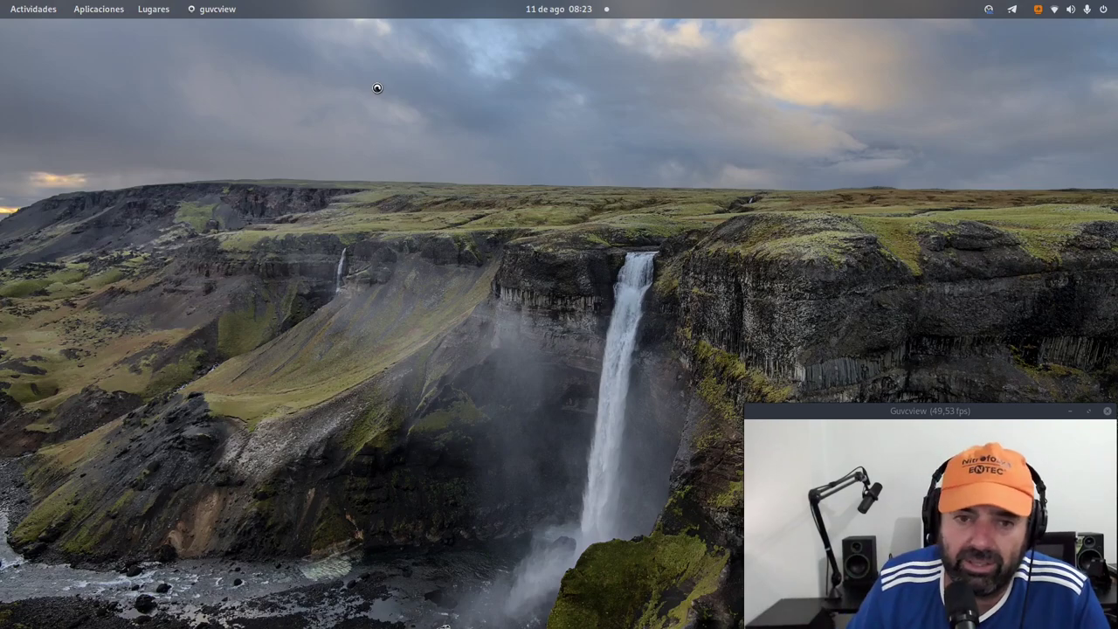
drag(385, 130, 292, 70)
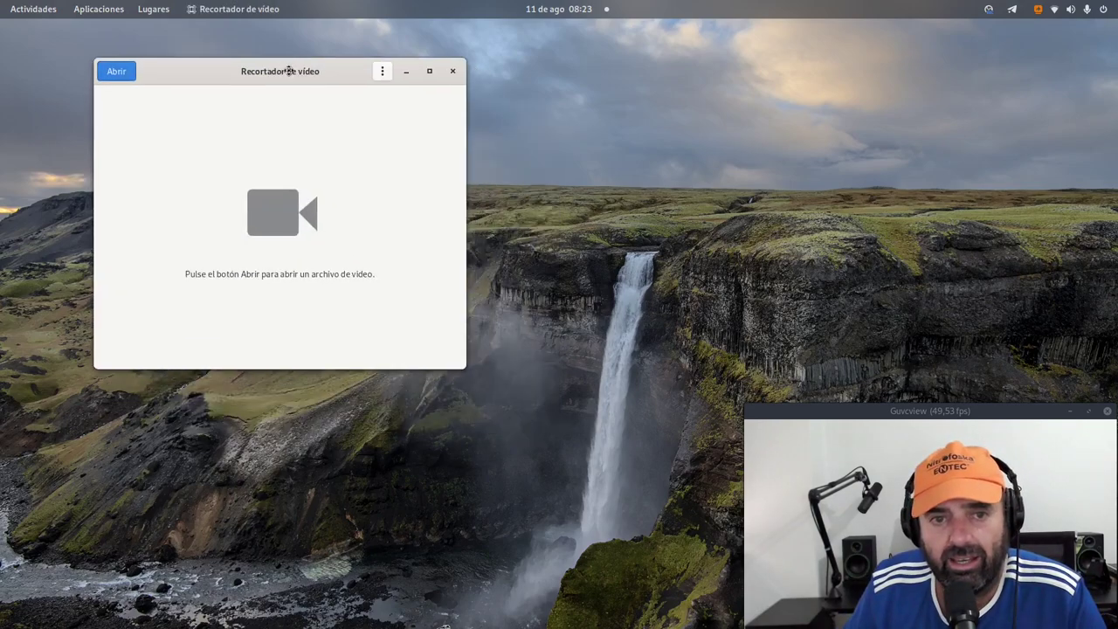
Step: Open charlas-killall-radio.mp4 from the personal folder, pause its playback and enlarge the trimmer window
click(115, 70)
click(171, 295)
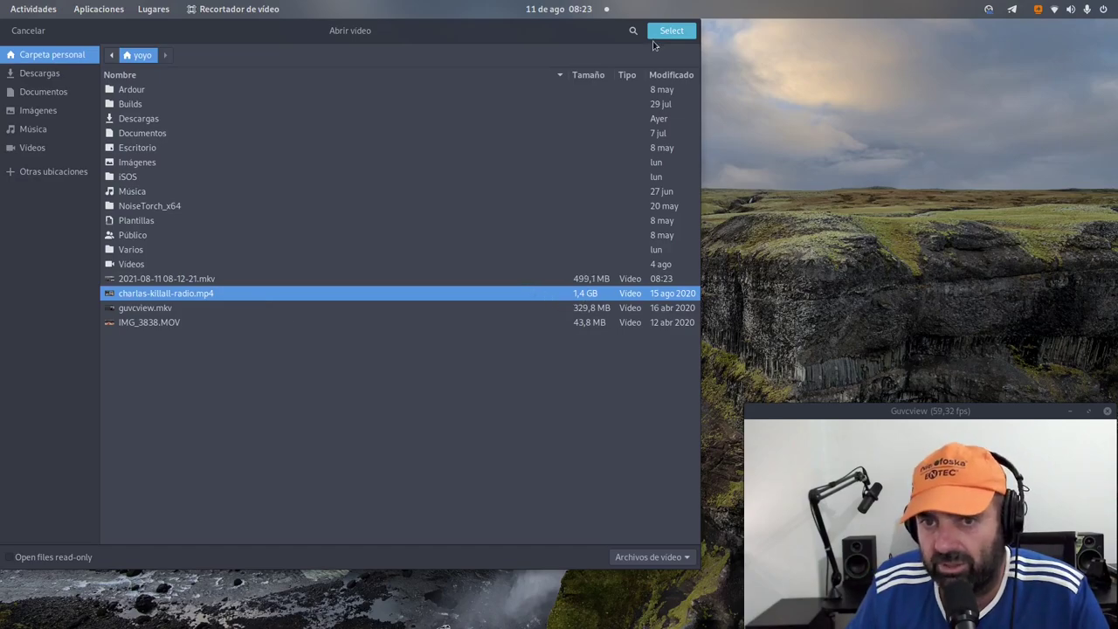
click(662, 34)
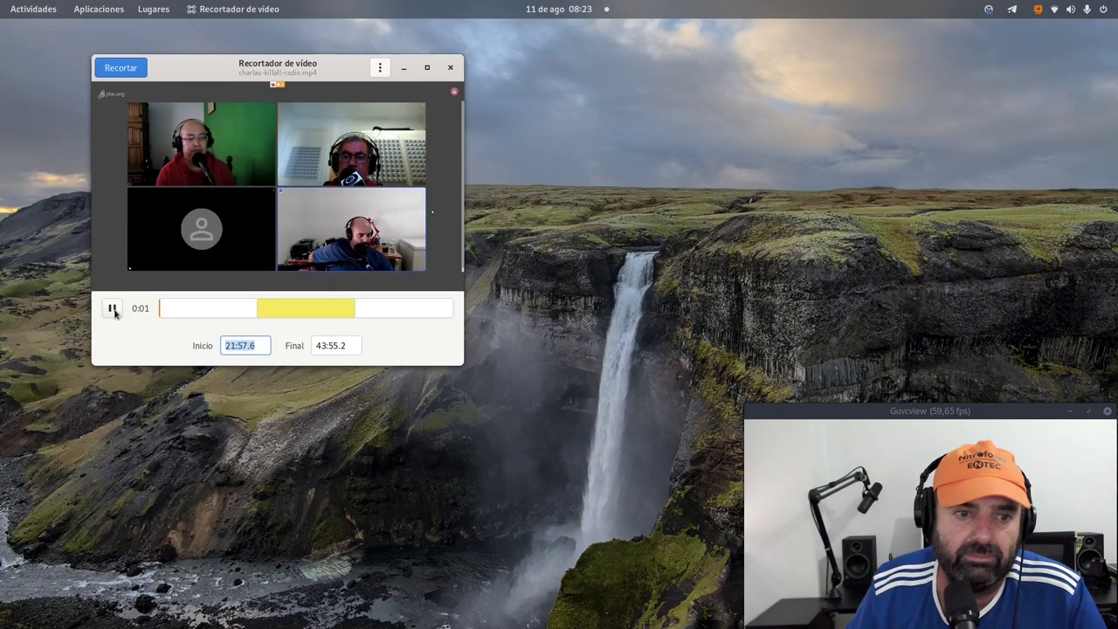
click(112, 308)
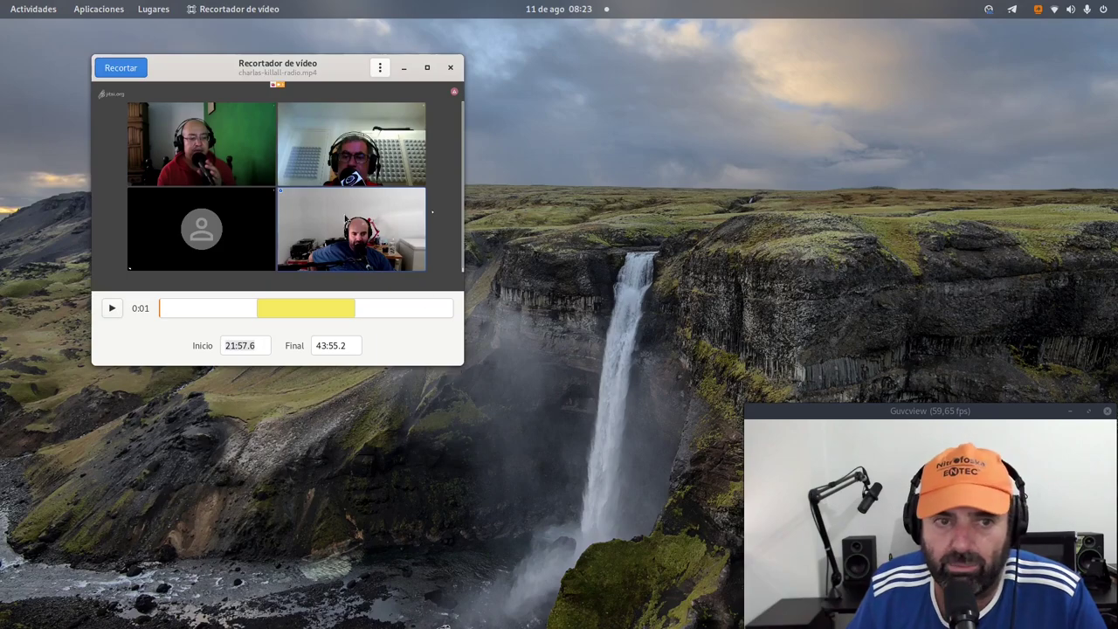
drag(462, 364, 616, 492)
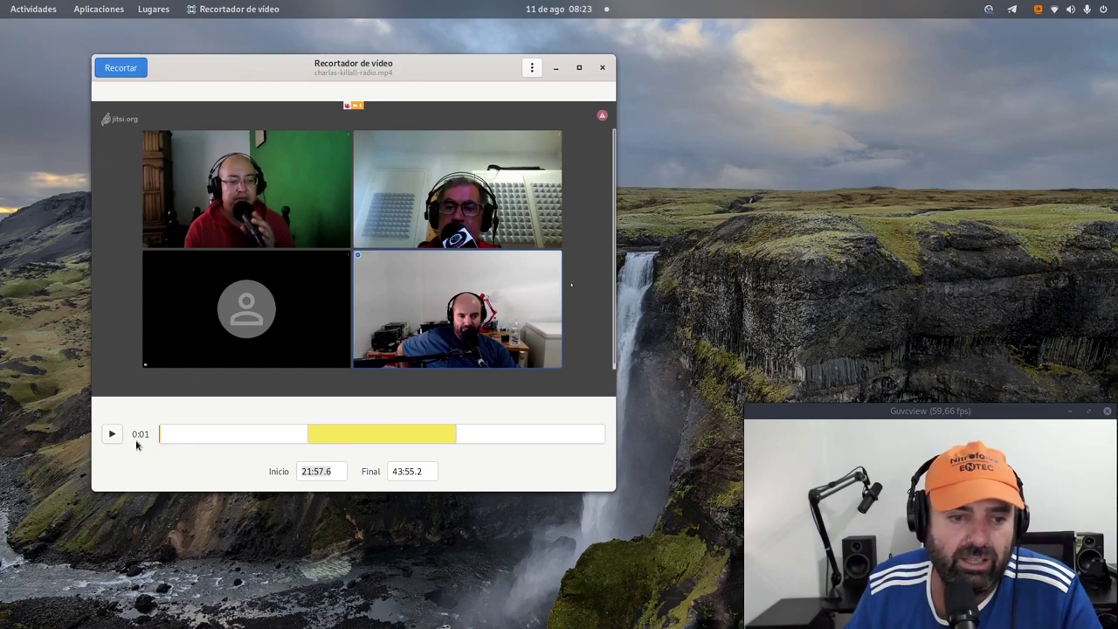
Step: Move the playhead to 6:25, briefly preview that point and set the trim start time to 6:25
click(202, 437)
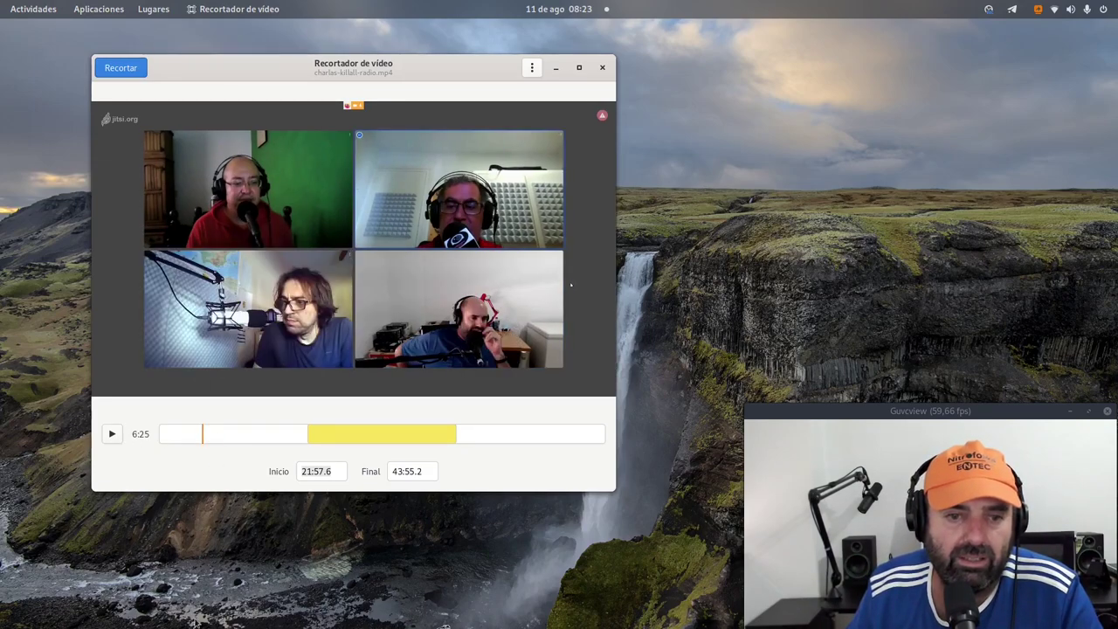
click(111, 434)
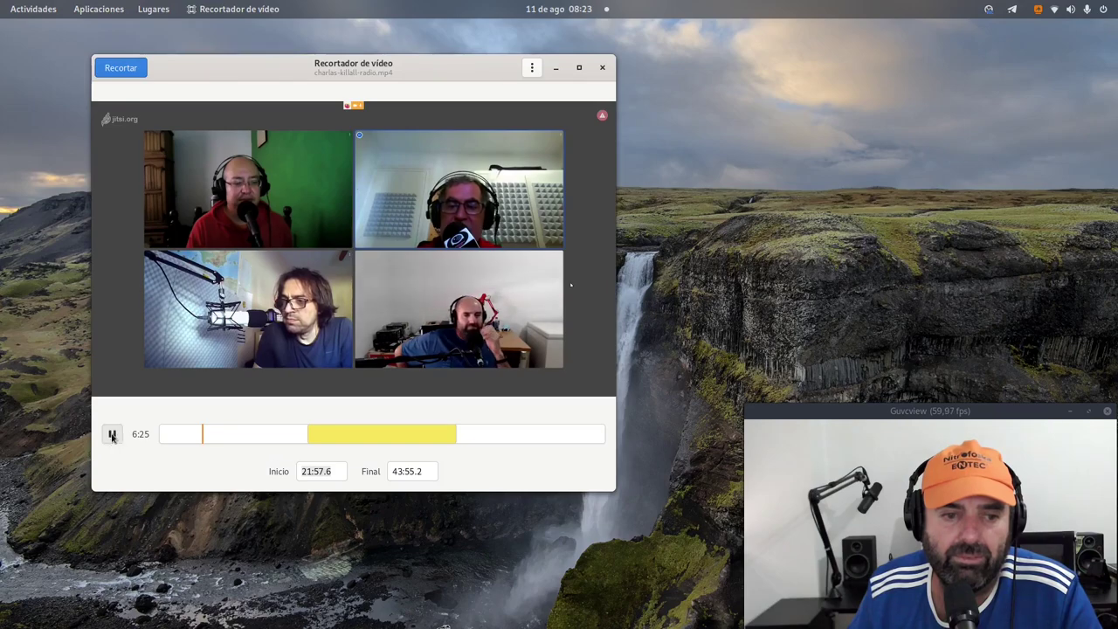
triple_click(327, 472)
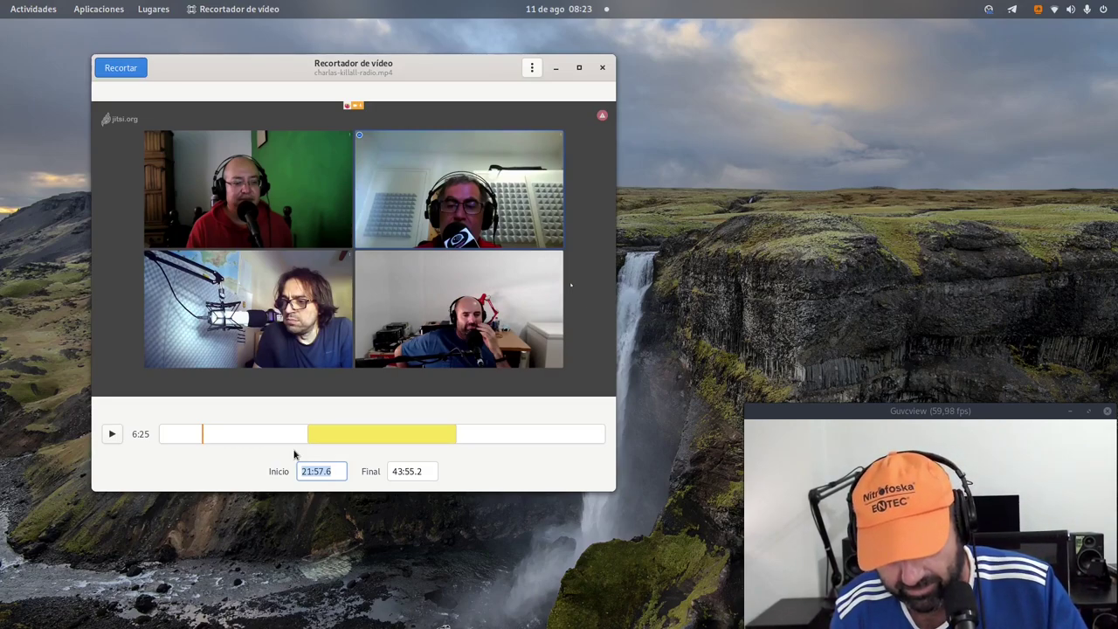
text(6)
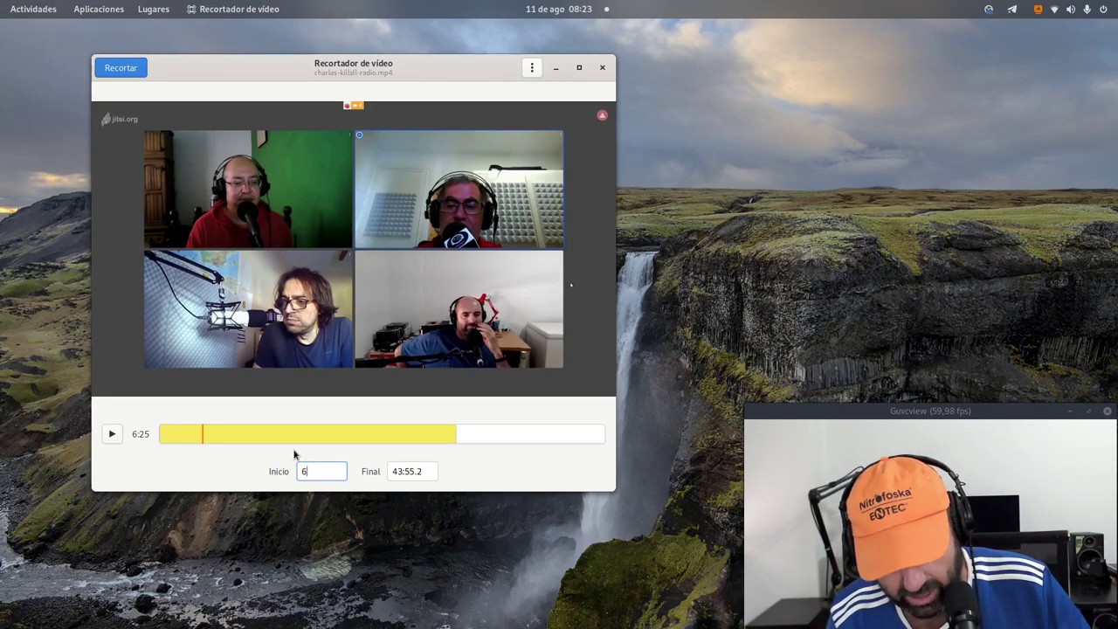
text(:25)
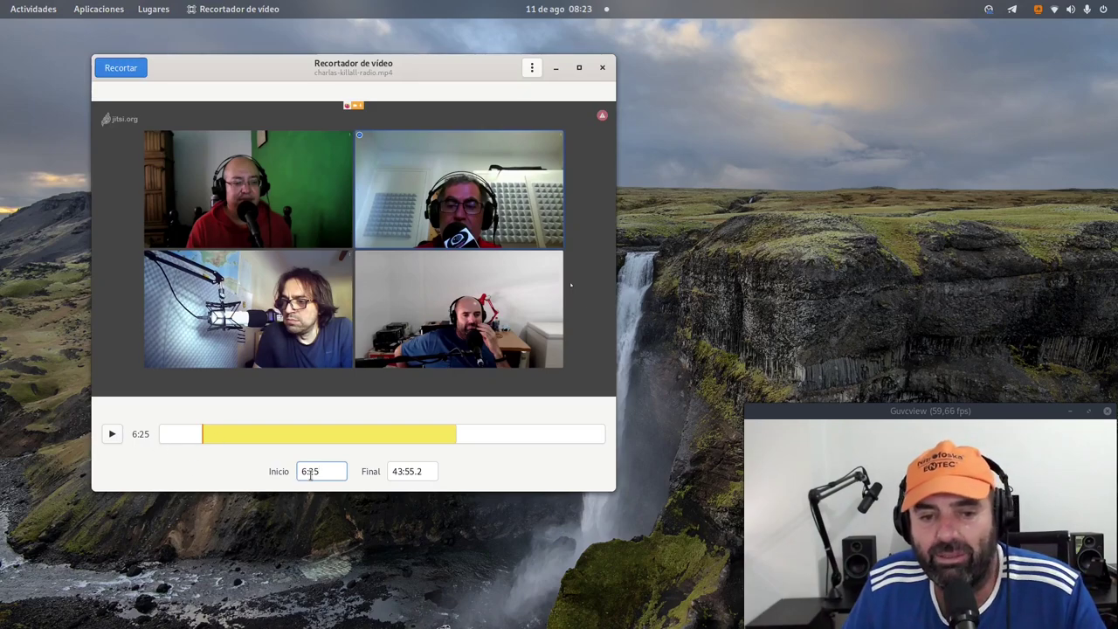
Step: Preview the footage at about 8:34, 11:09, 16:58, 26:26 and 41:18, and pause playback at 41:21
click(112, 433)
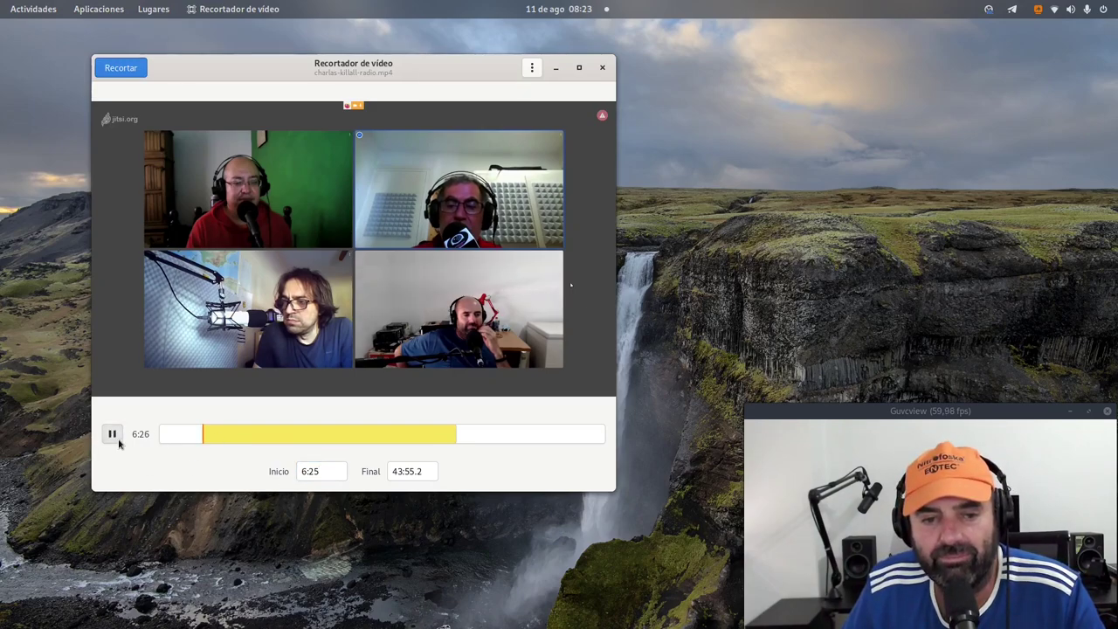
click(218, 434)
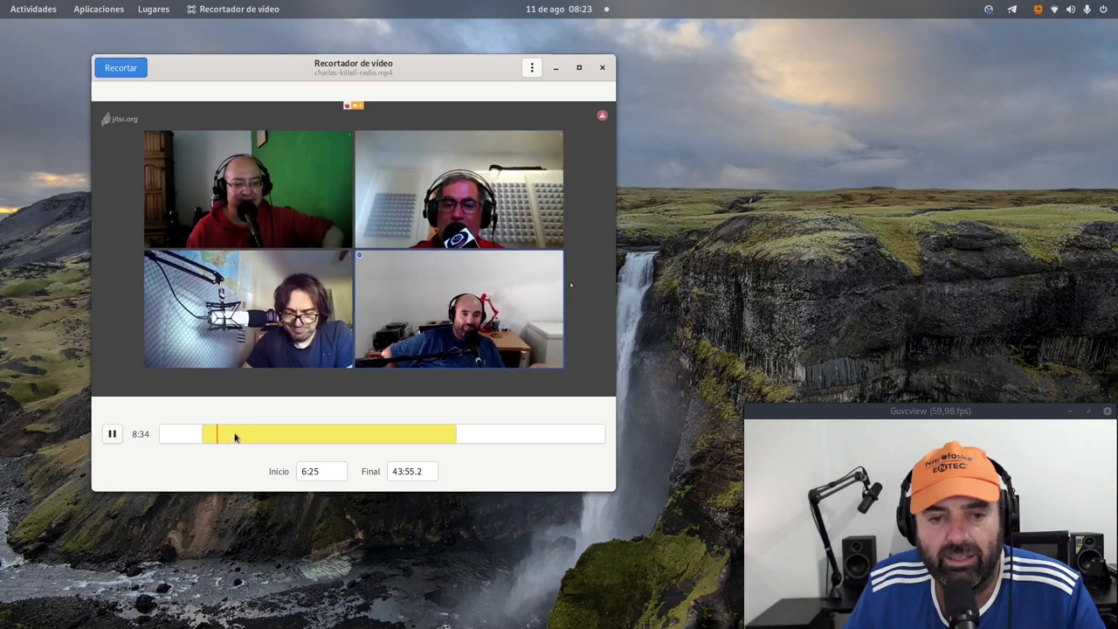
click(235, 436)
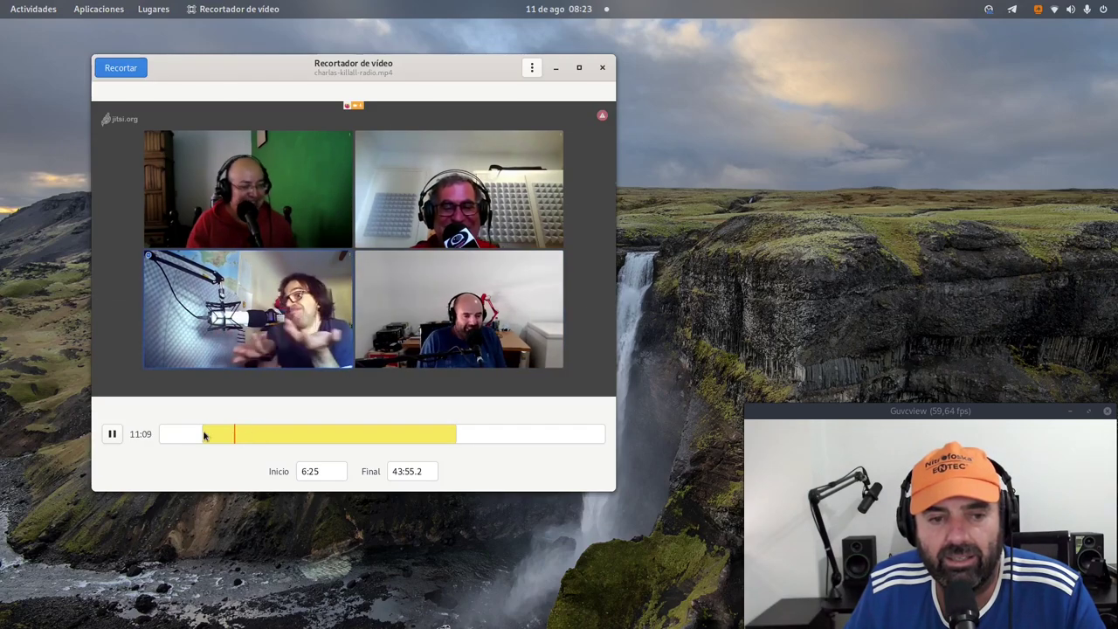
click(111, 434)
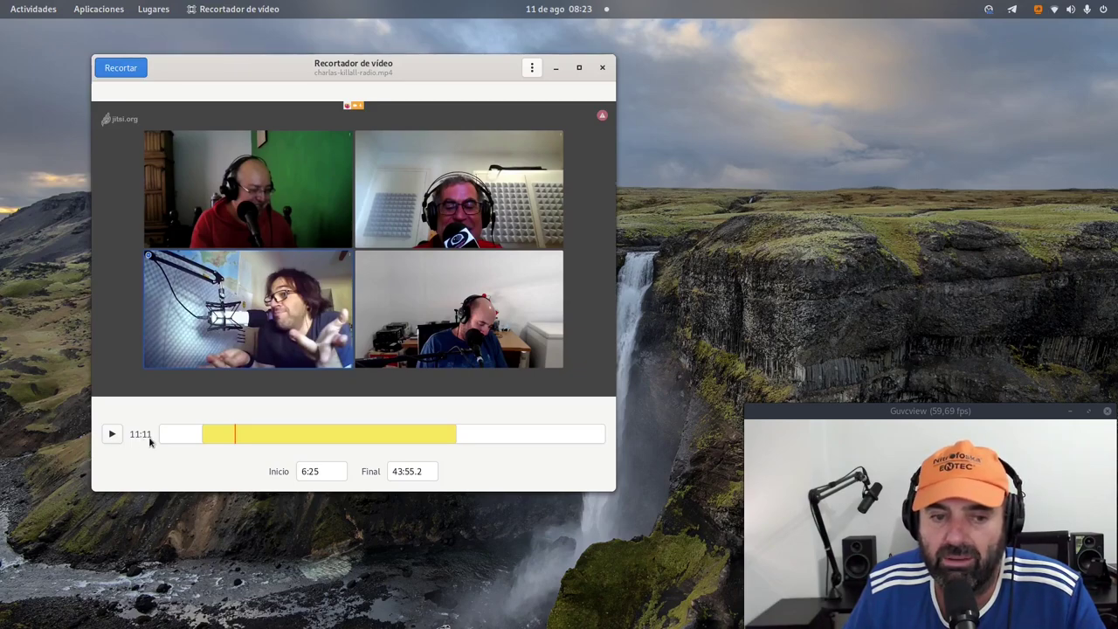
click(115, 435)
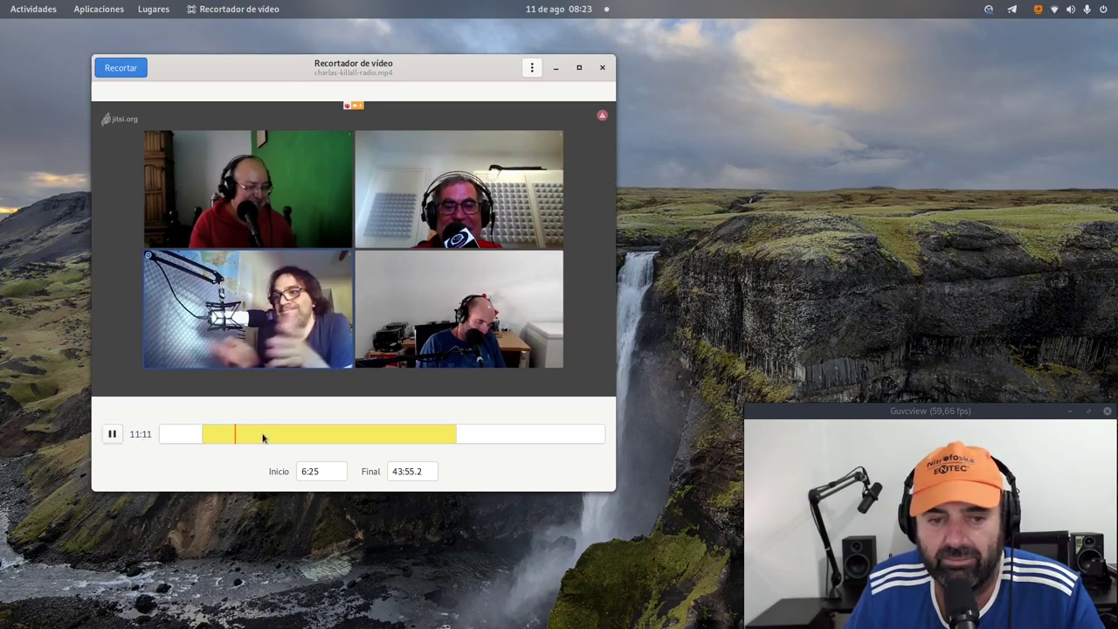
click(272, 434)
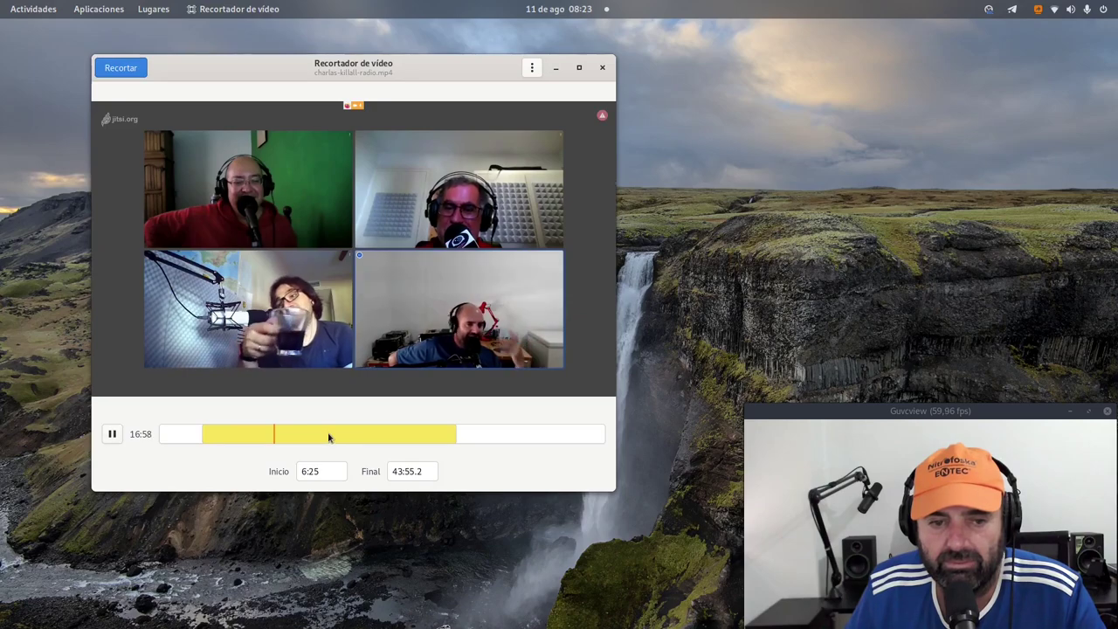
click(385, 434)
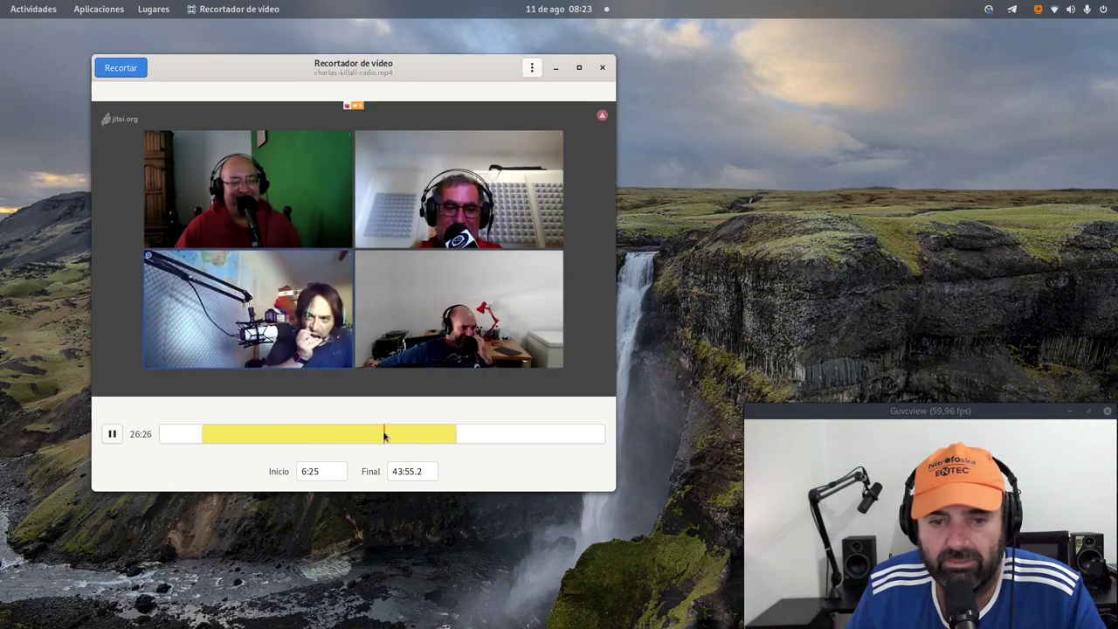
click(439, 434)
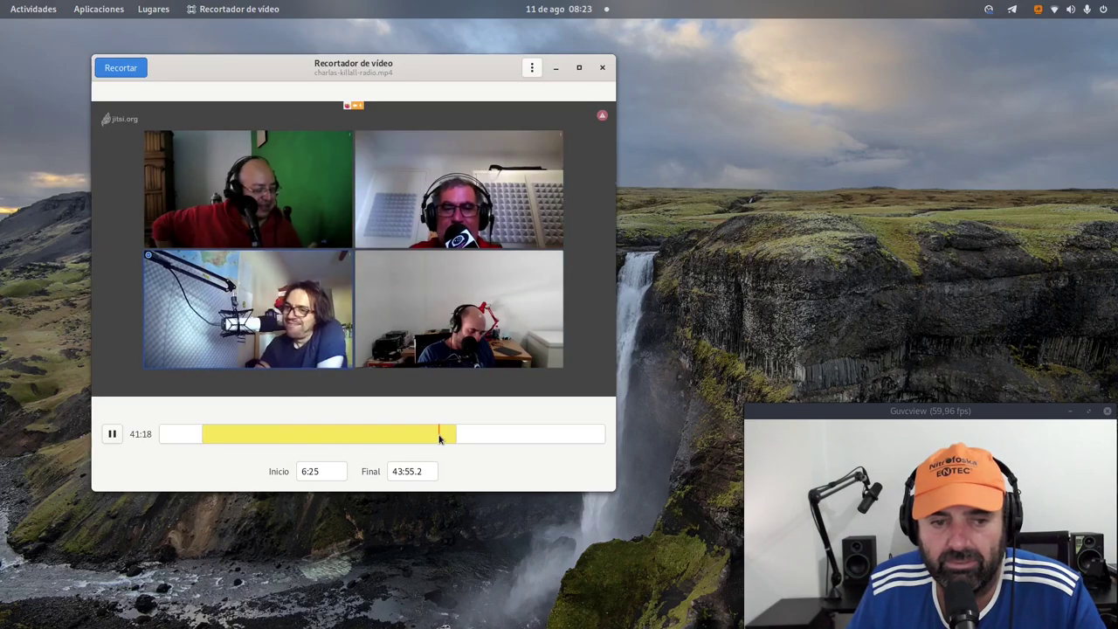
click(113, 435)
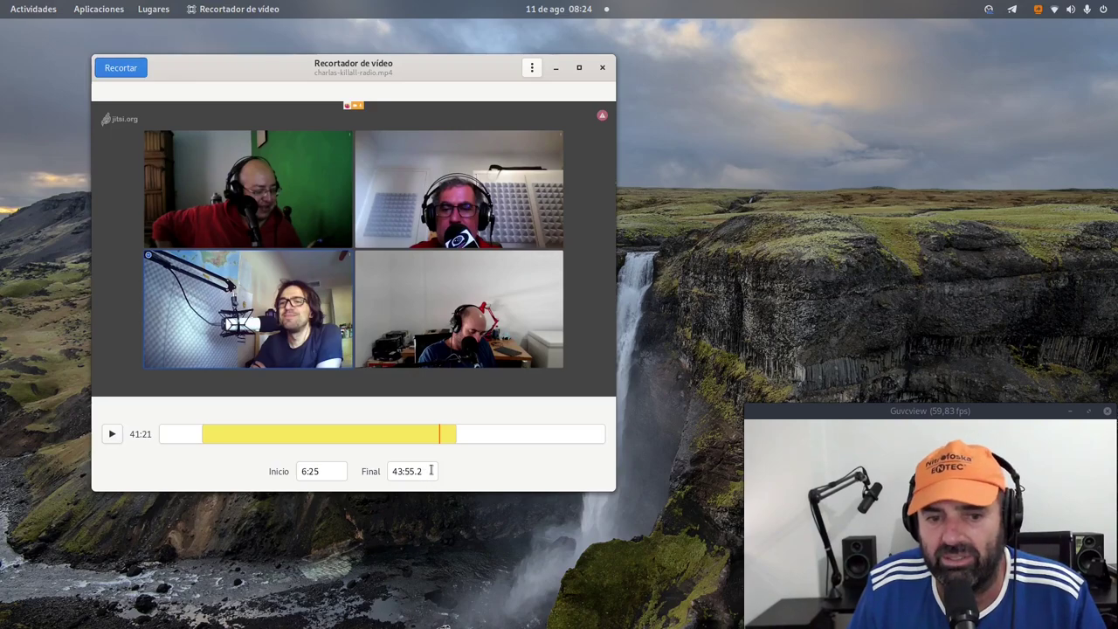
Step: Set the trim end time to 41:20
drag(429, 471, 384, 471)
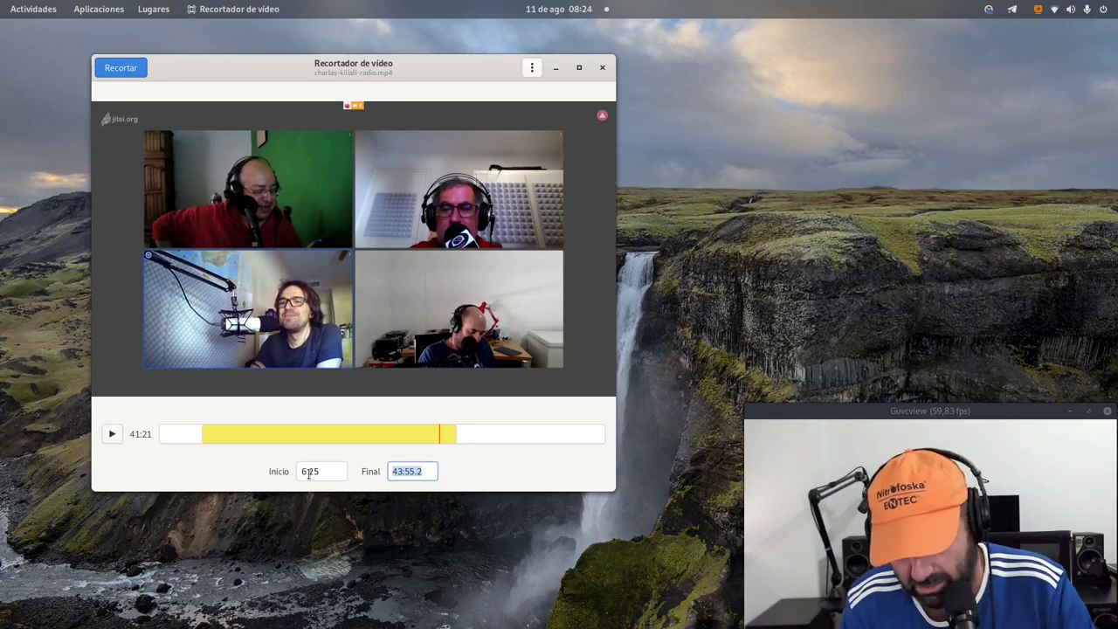
text(41)
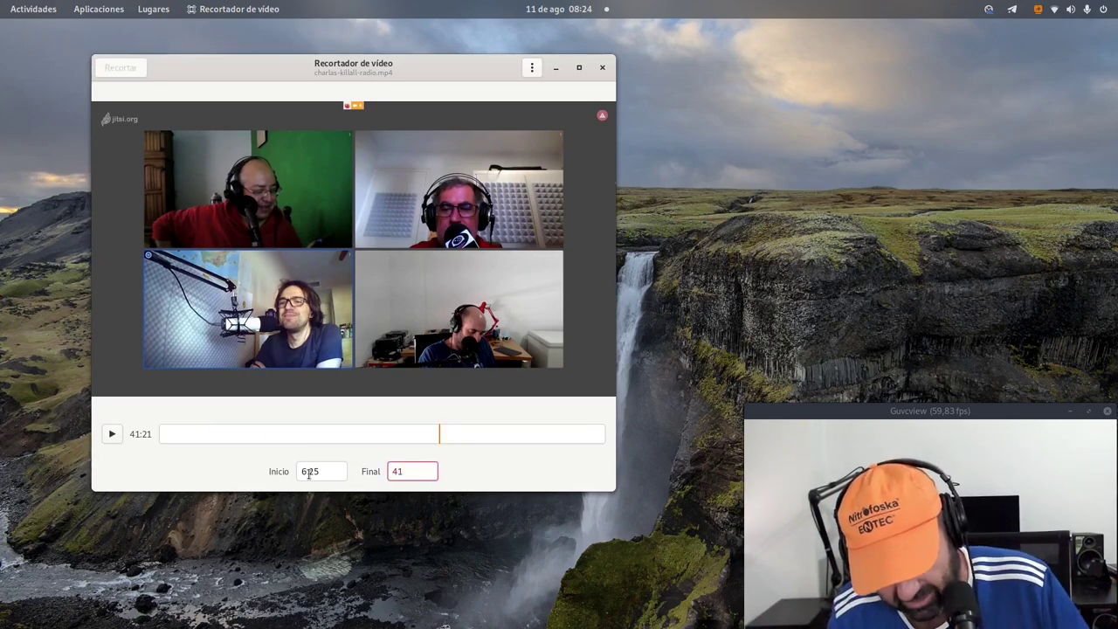
text(:20)
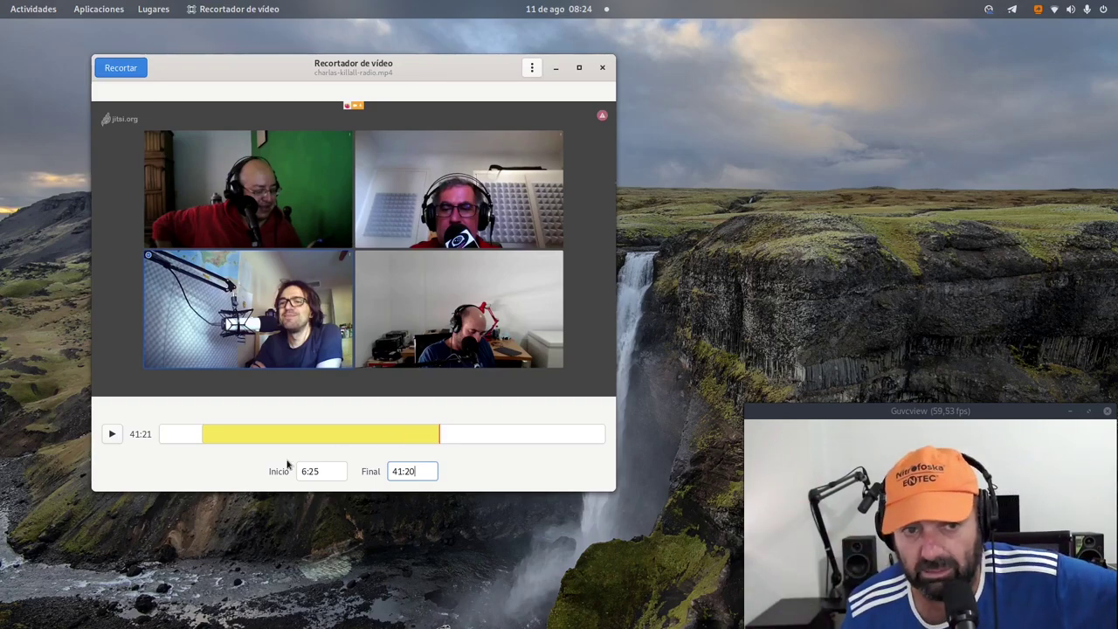
Step: Trim the video and save the result in the personal folder as charlas-killall-radio (recortado).mp4
click(123, 77)
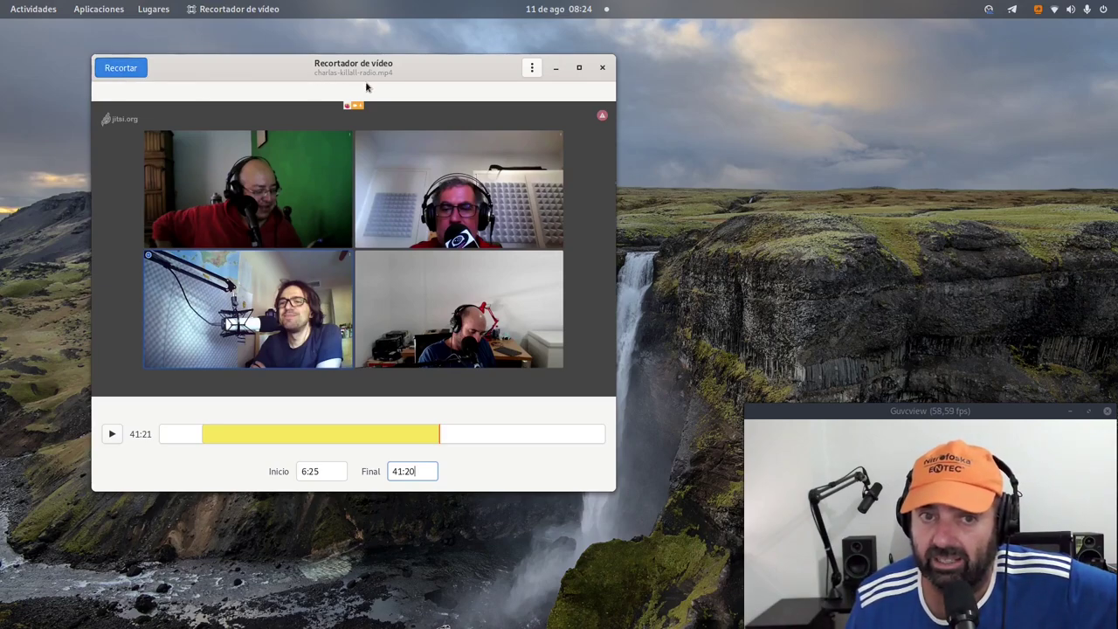
click(123, 68)
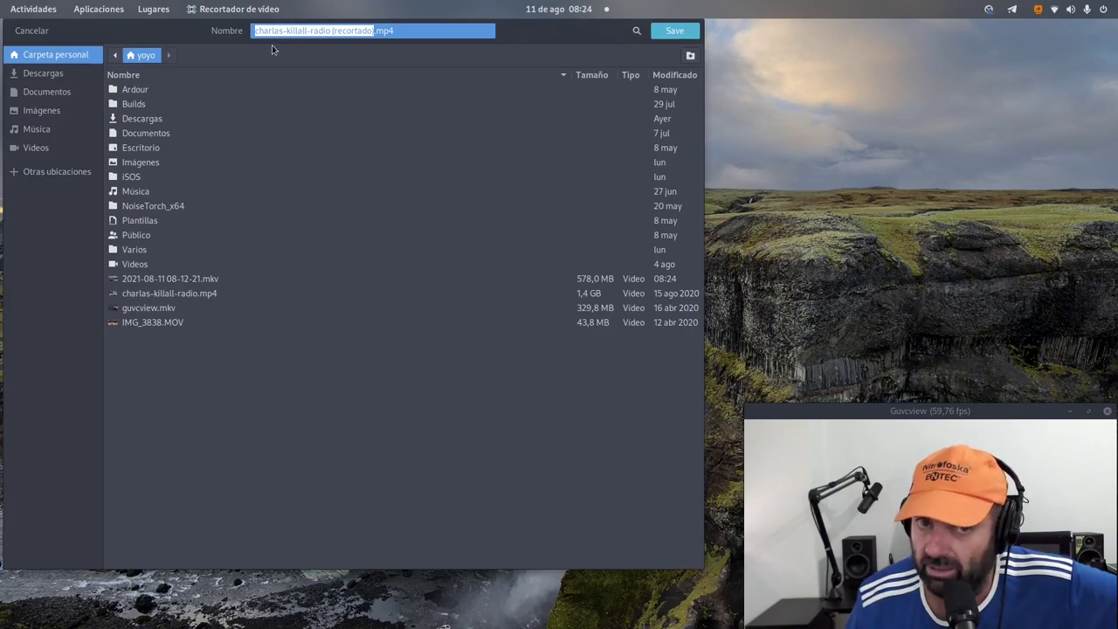
click(675, 30)
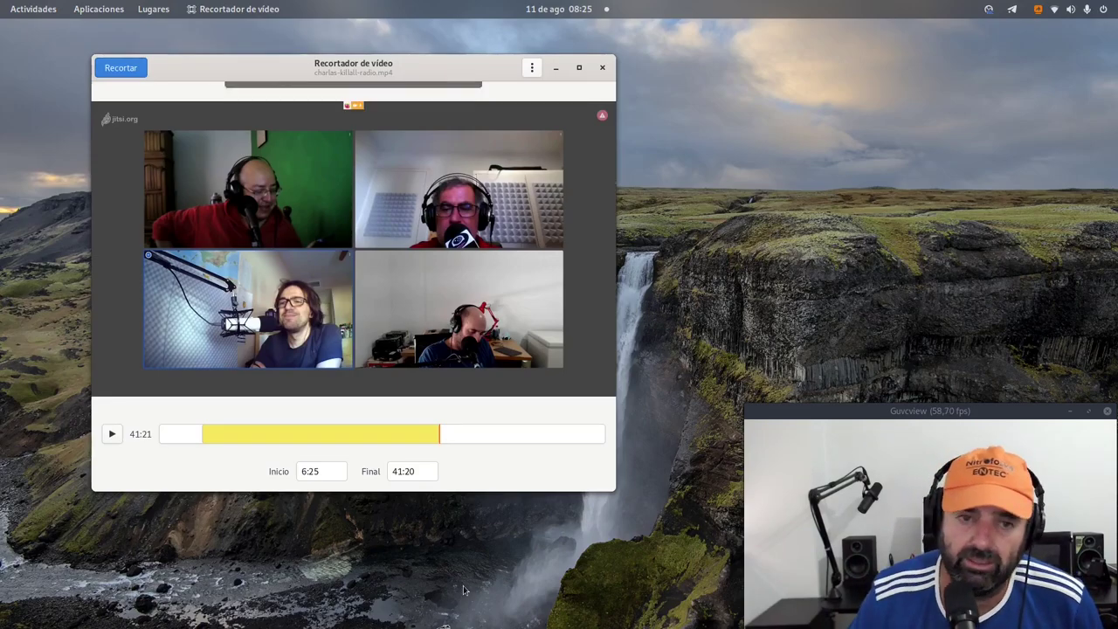
Step: Switch to the Archivos file manager and open charlas-killall-radio (recortado).mp4 from the personal folder with Celluloid
key(super)
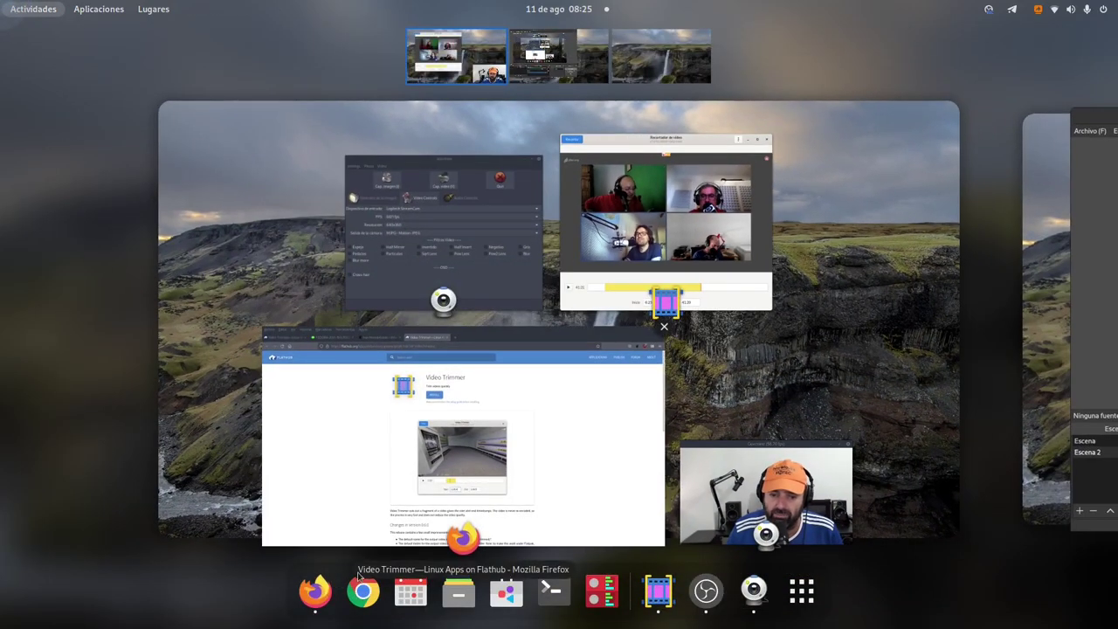
click(459, 592)
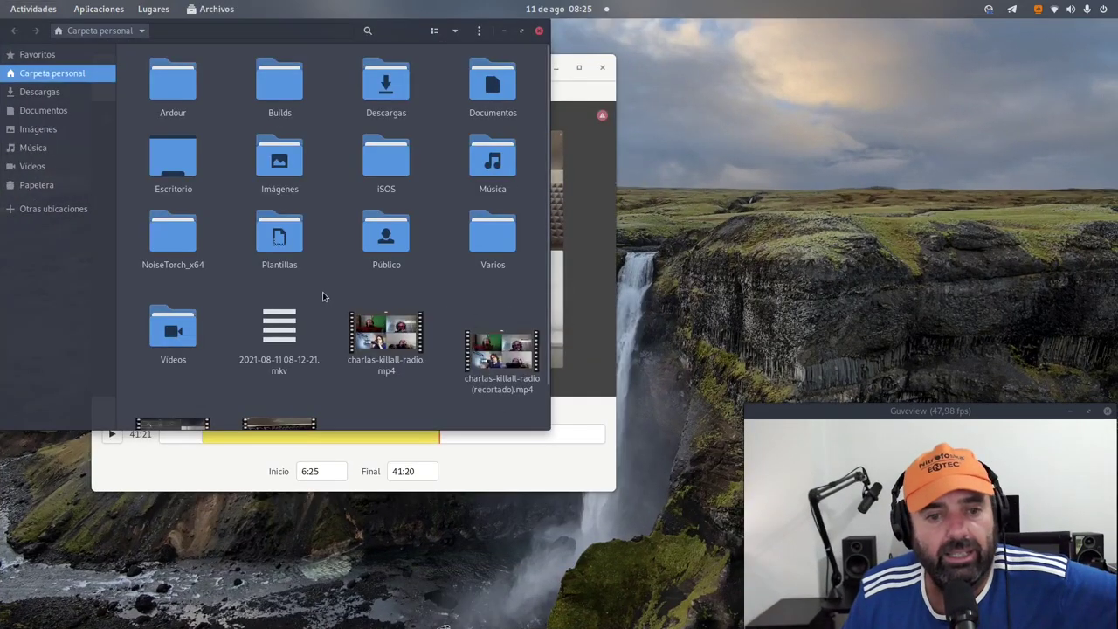
scroll(322, 291, down, 1)
click(452, 327)
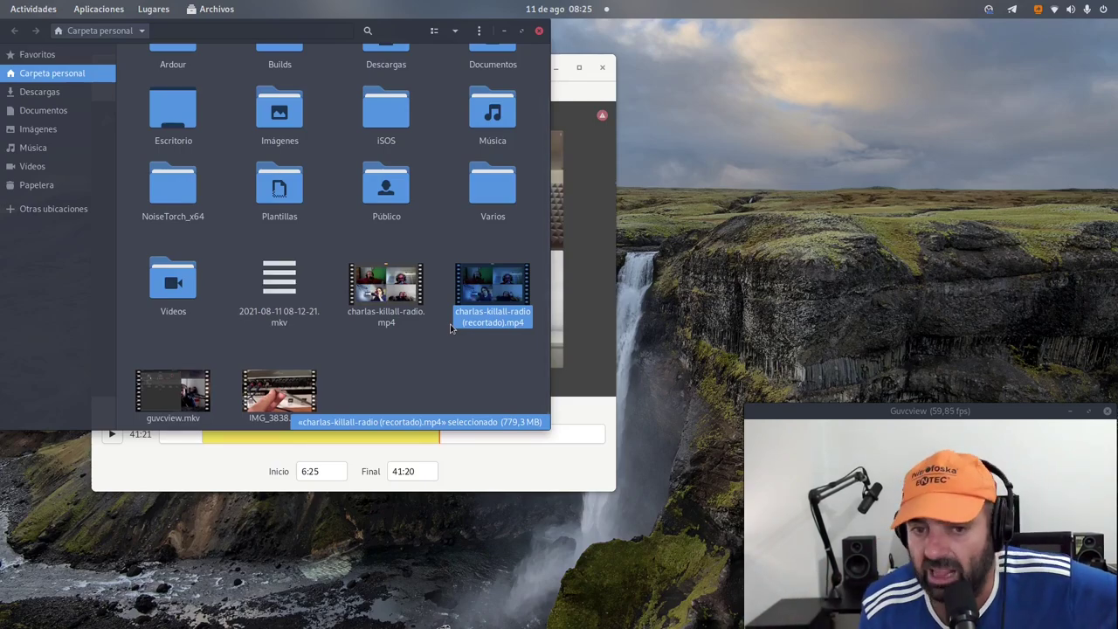
right_click(507, 297)
click(524, 317)
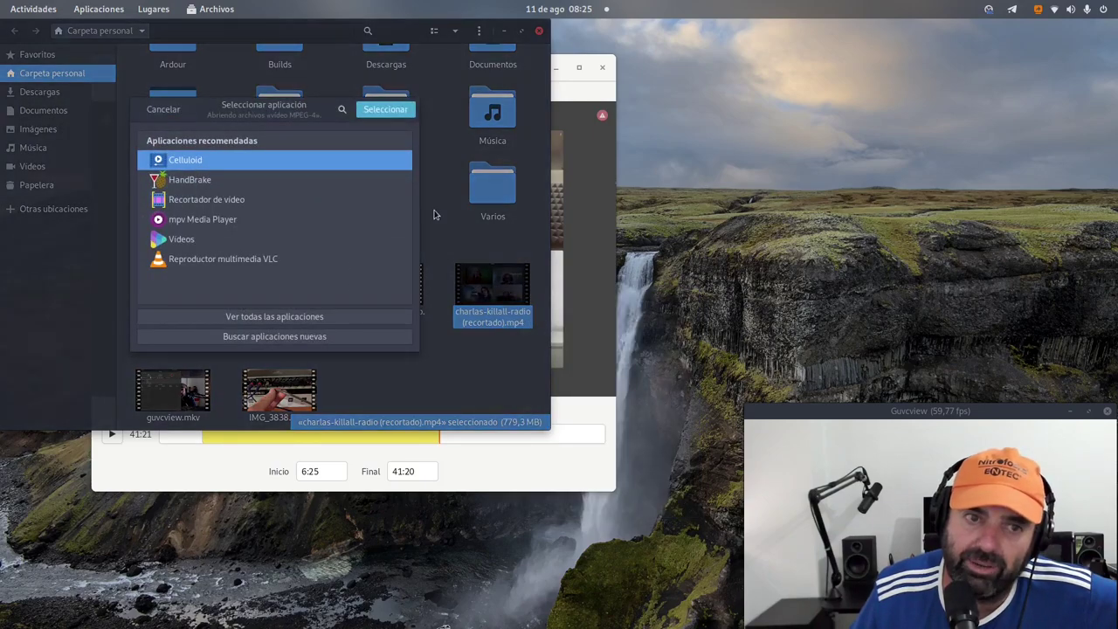
click(385, 109)
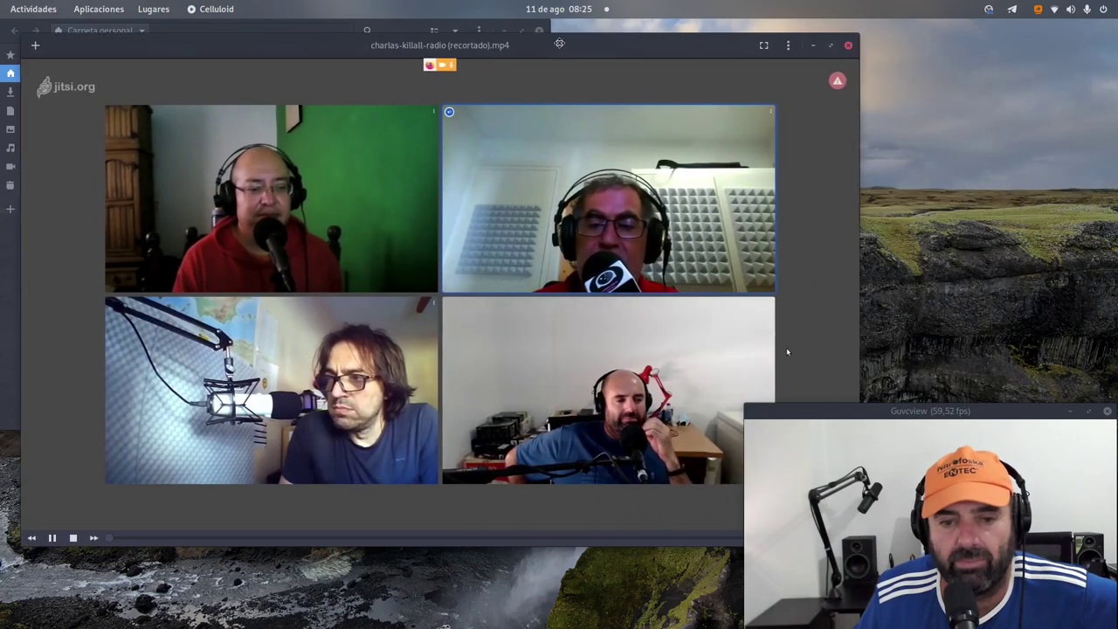
Step: Pause the trimmed clip near its beginning and reposition the Celluloid player window
drag(787, 352, 810, 343)
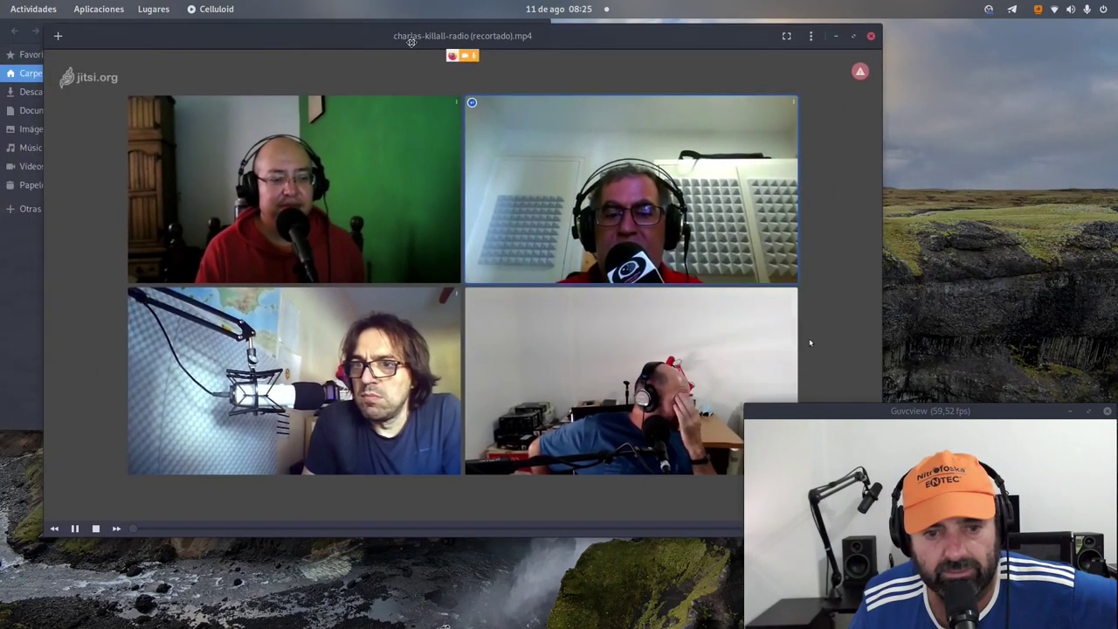
click(74, 528)
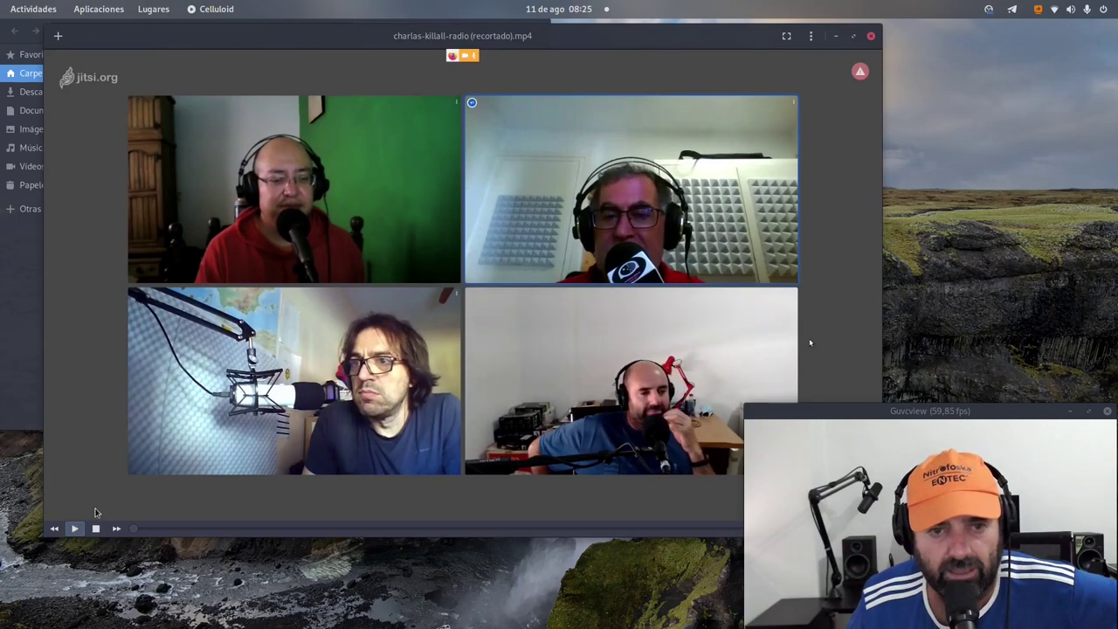
drag(658, 45, 628, 56)
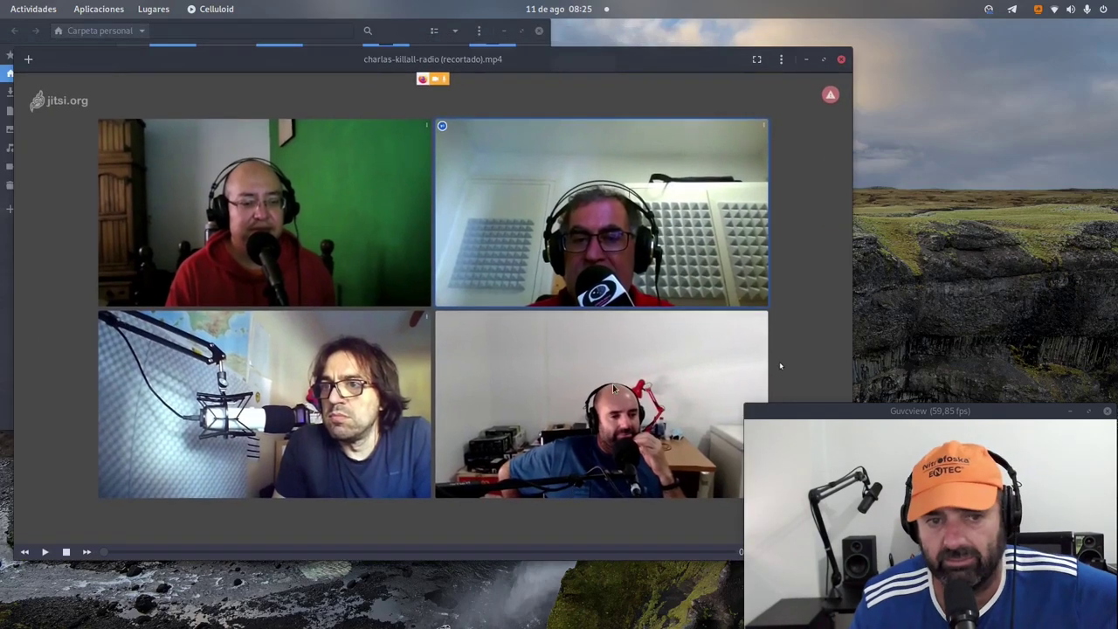